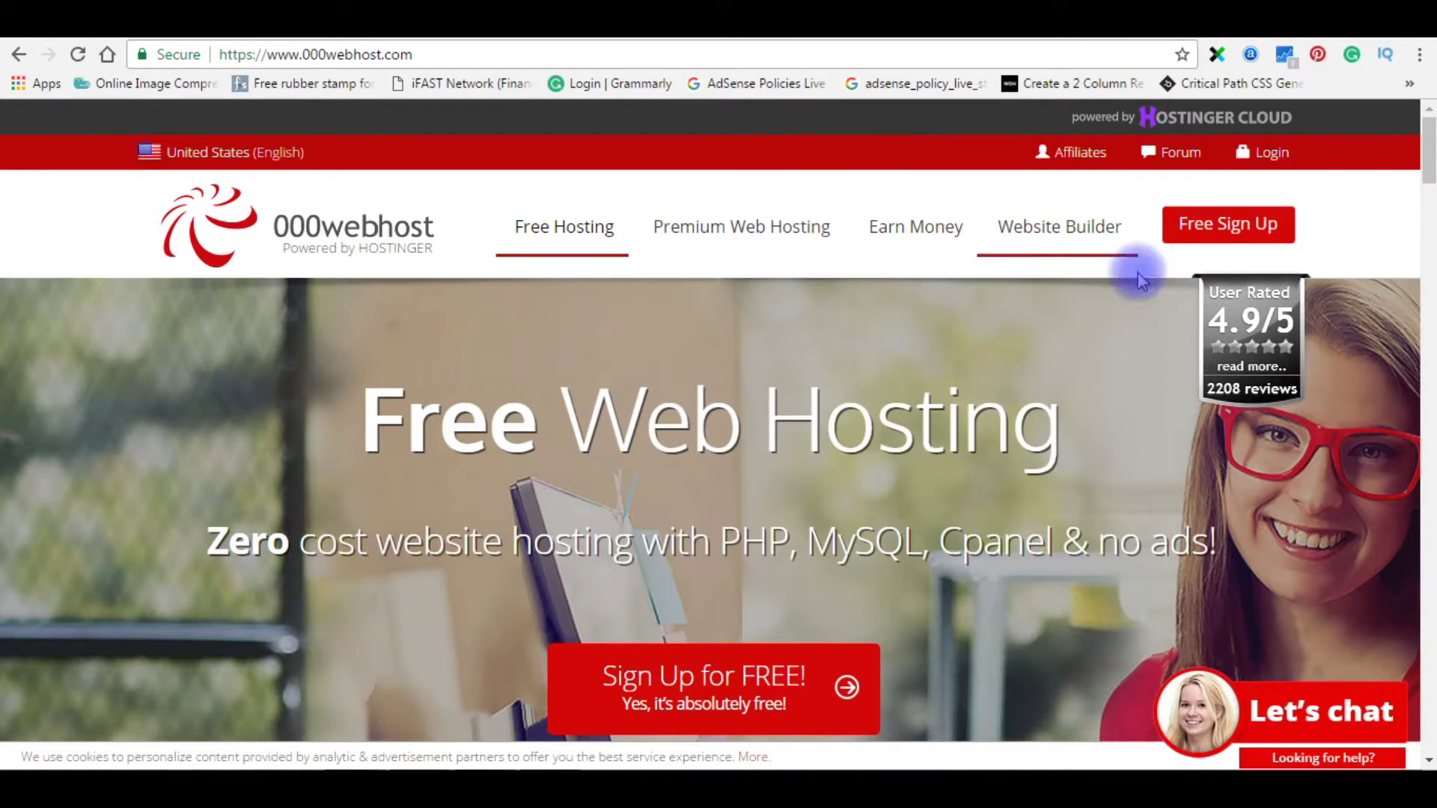
# - Start a free 000webhost account with the homepage's red Free Sign Up button
pyautogui.click(1227, 224)
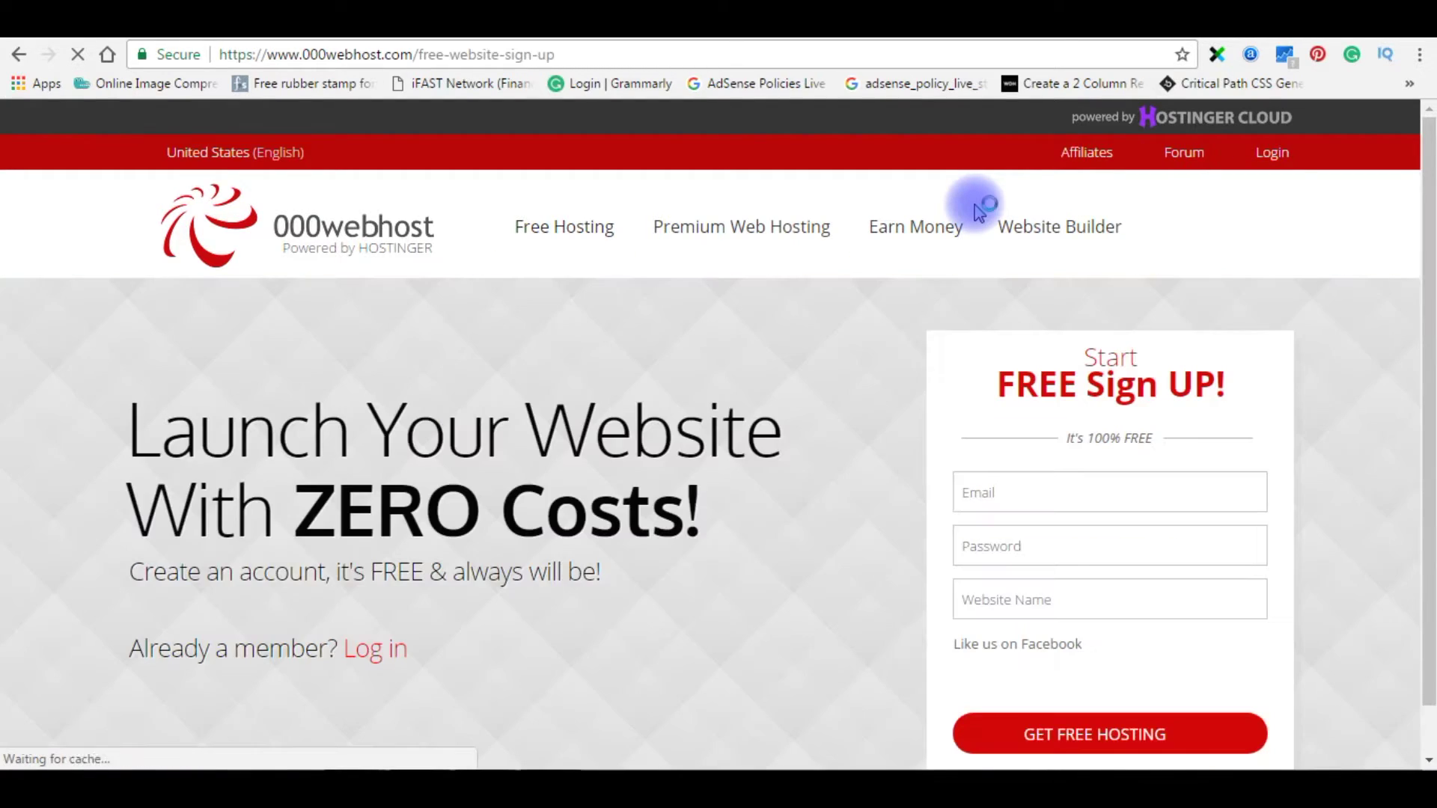
# - Enter the account e-mail and password, name the website hostandservers, and submit for free hosting
pyautogui.click(1035, 492)
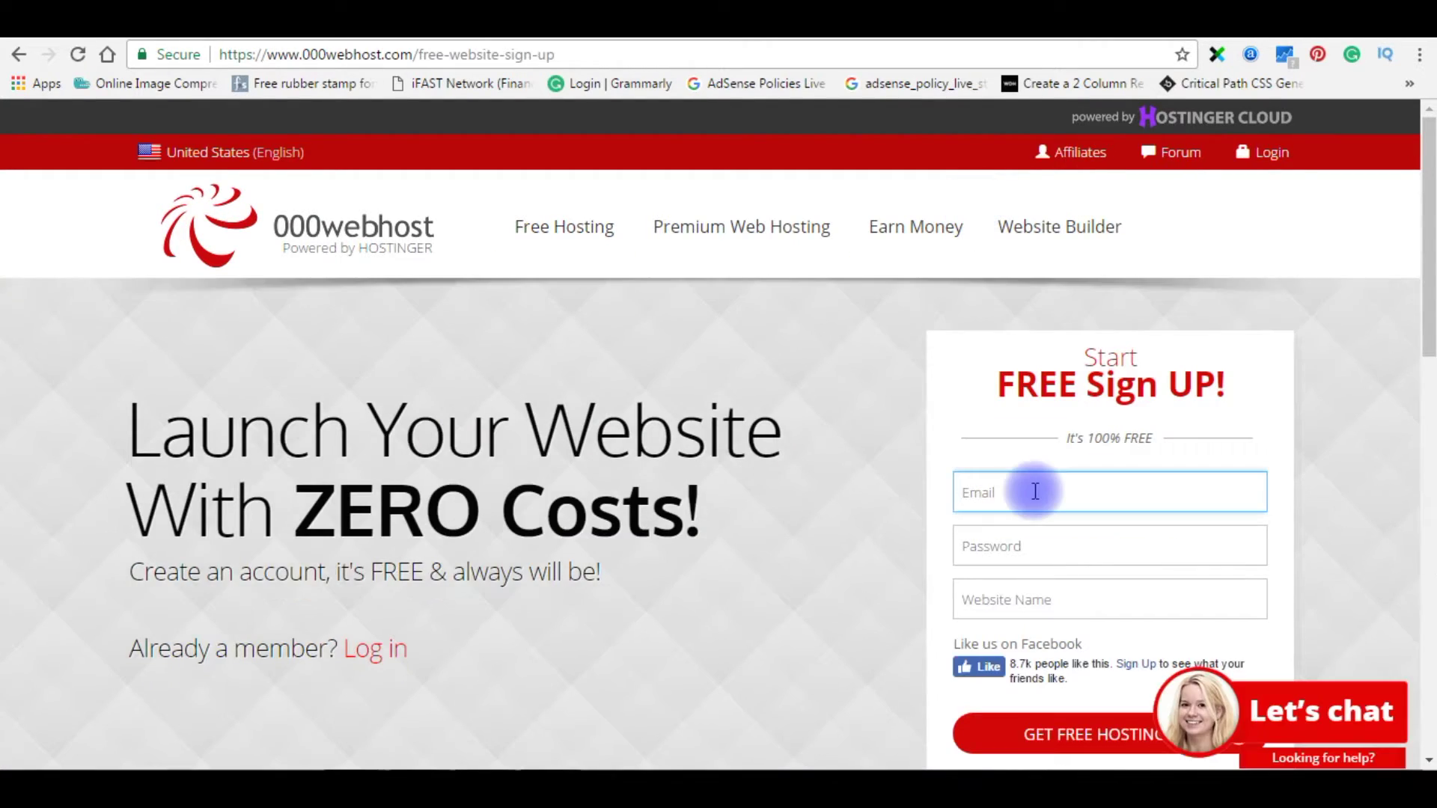
pyautogui.press('Tab')
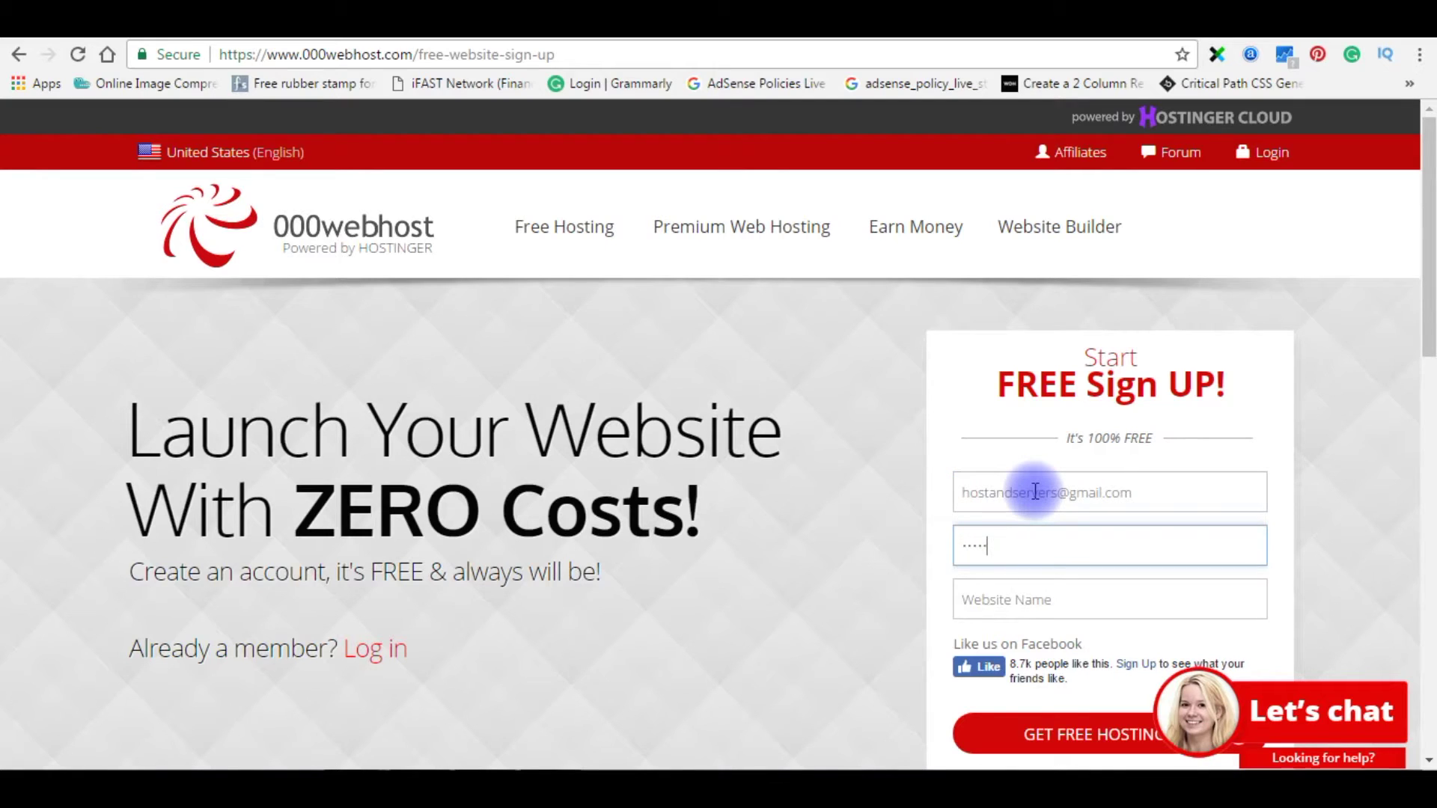
pyautogui.press('Tab')
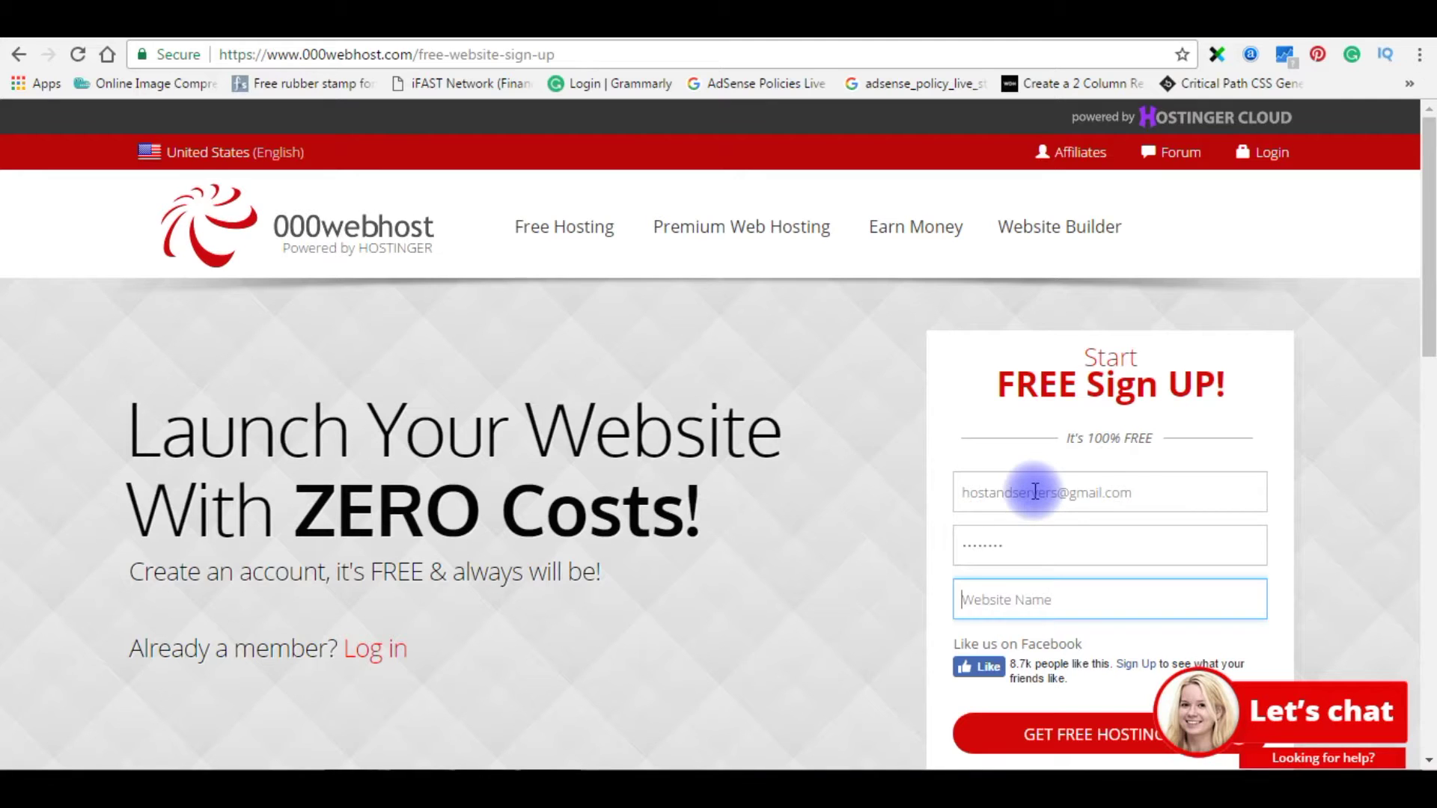
pyautogui.write('hostandservers')
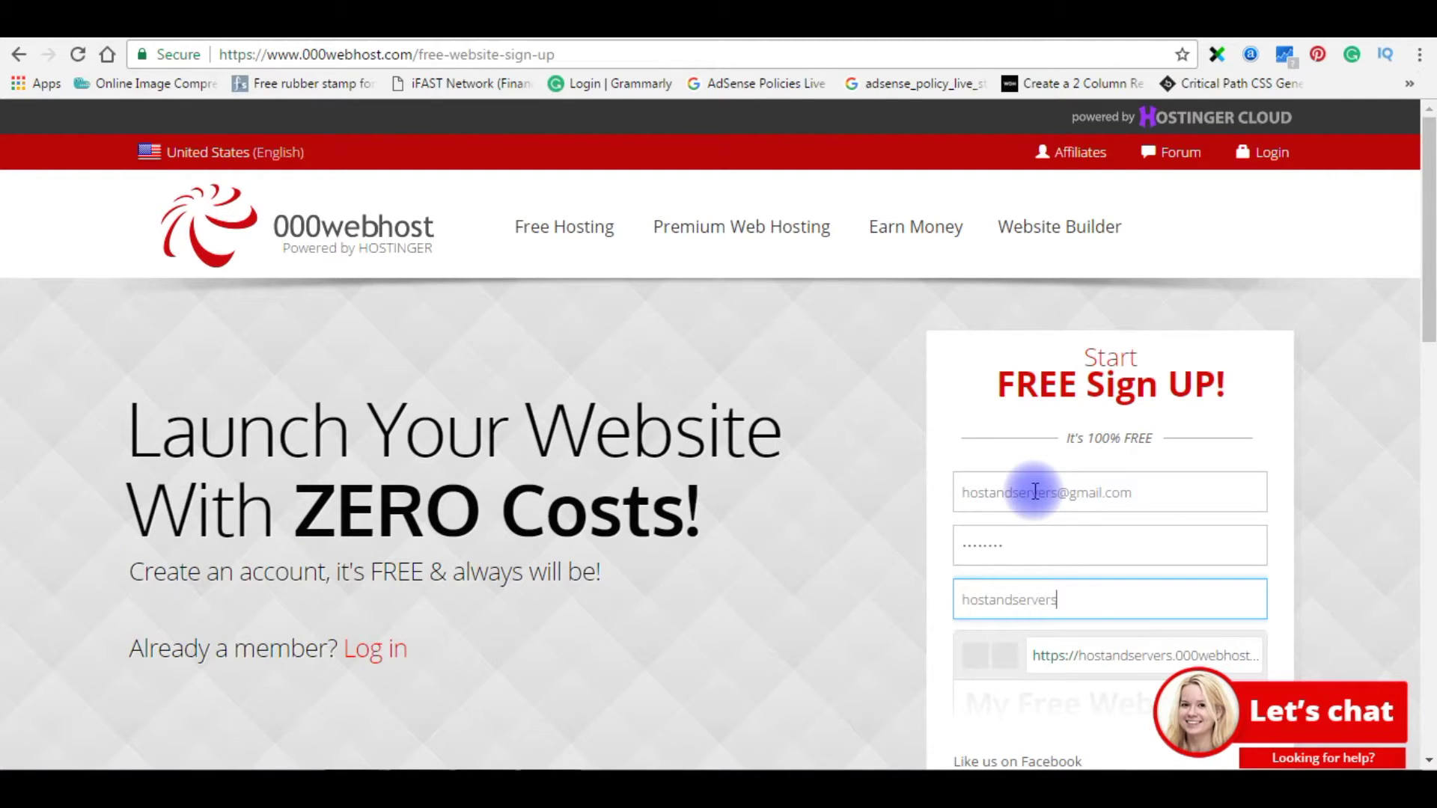
pyautogui.scroll(-3, 1035, 491)
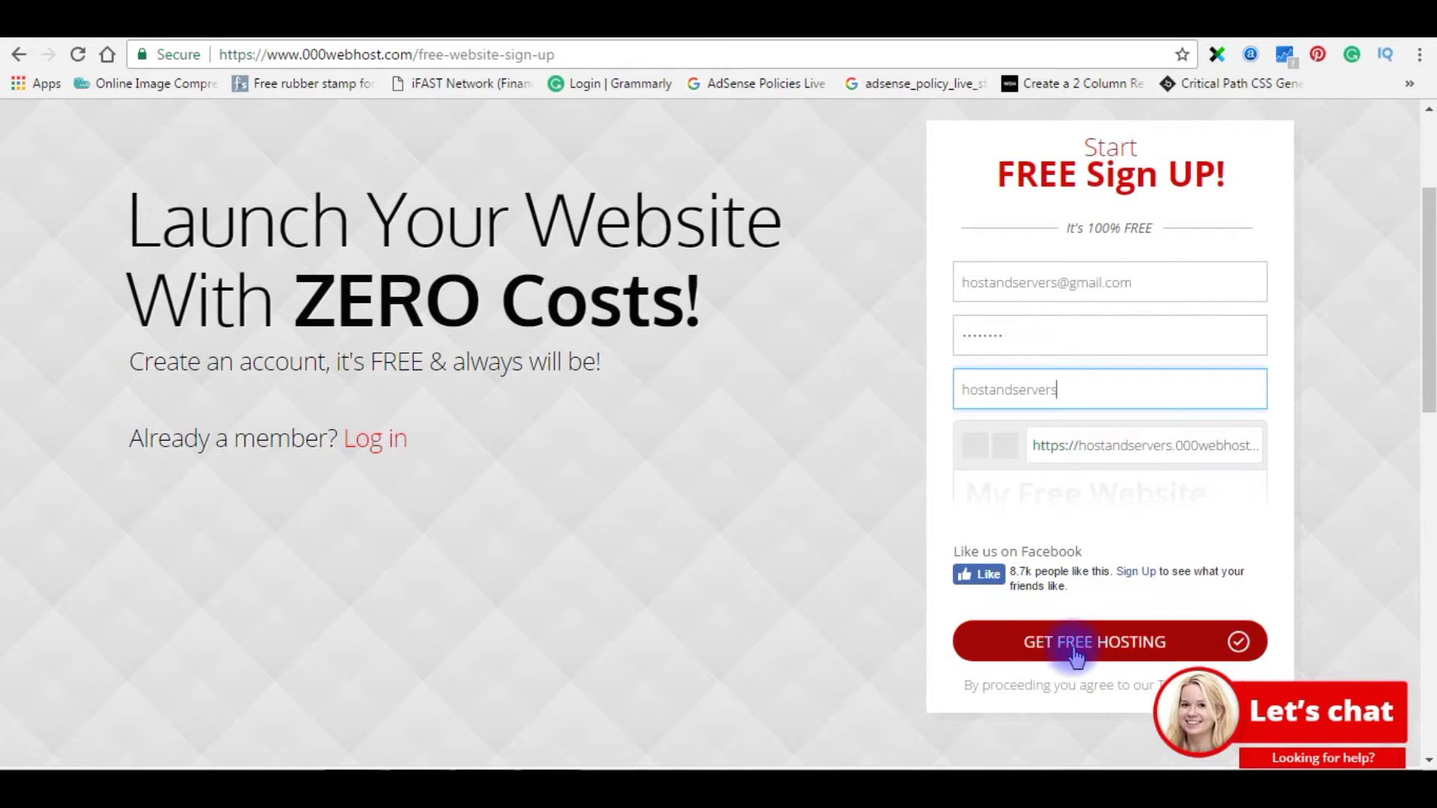
pyautogui.click(1075, 653)
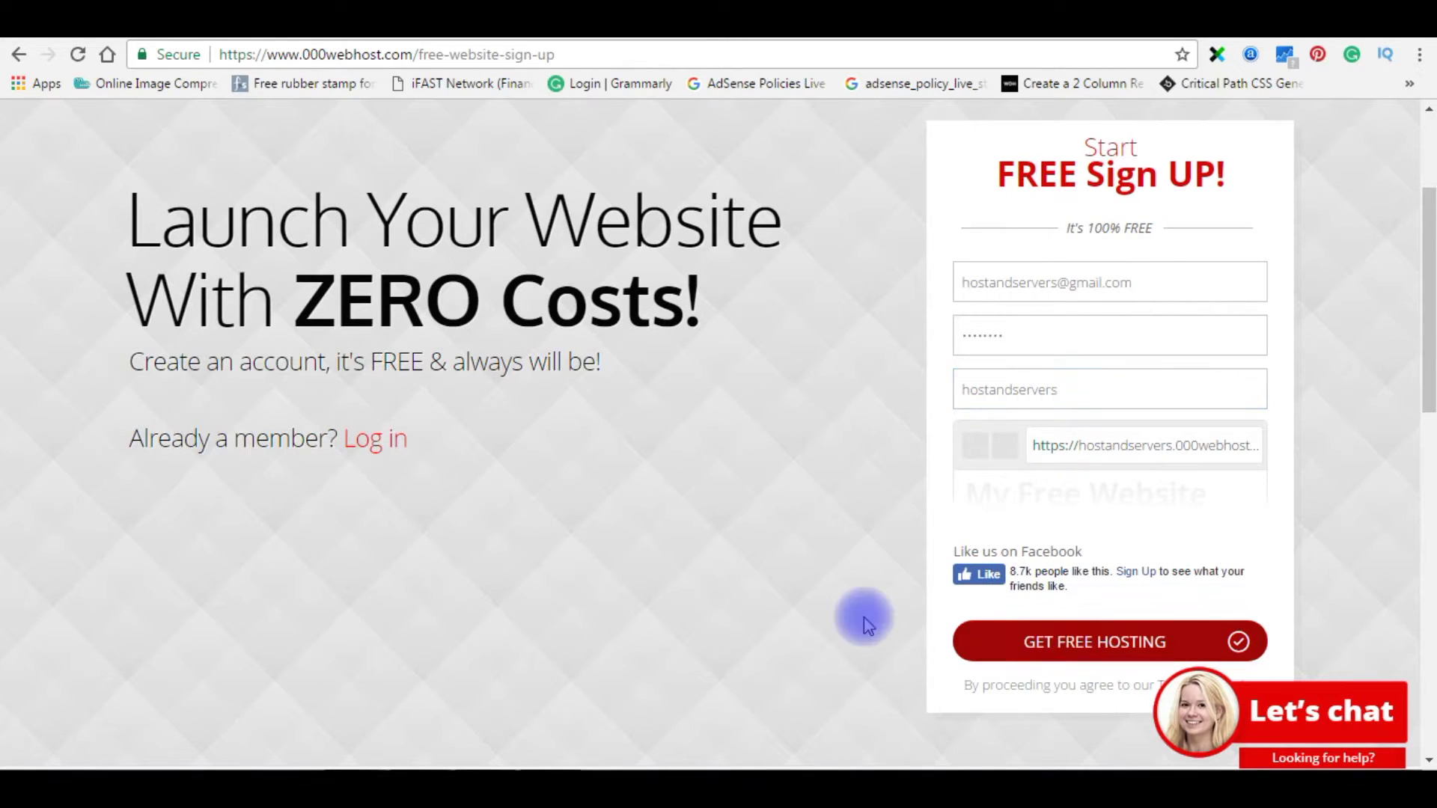
# - Check the websites list, where hostandservers waits on the 2. Verify Email step
pyautogui.scroll(-2, 864, 621)
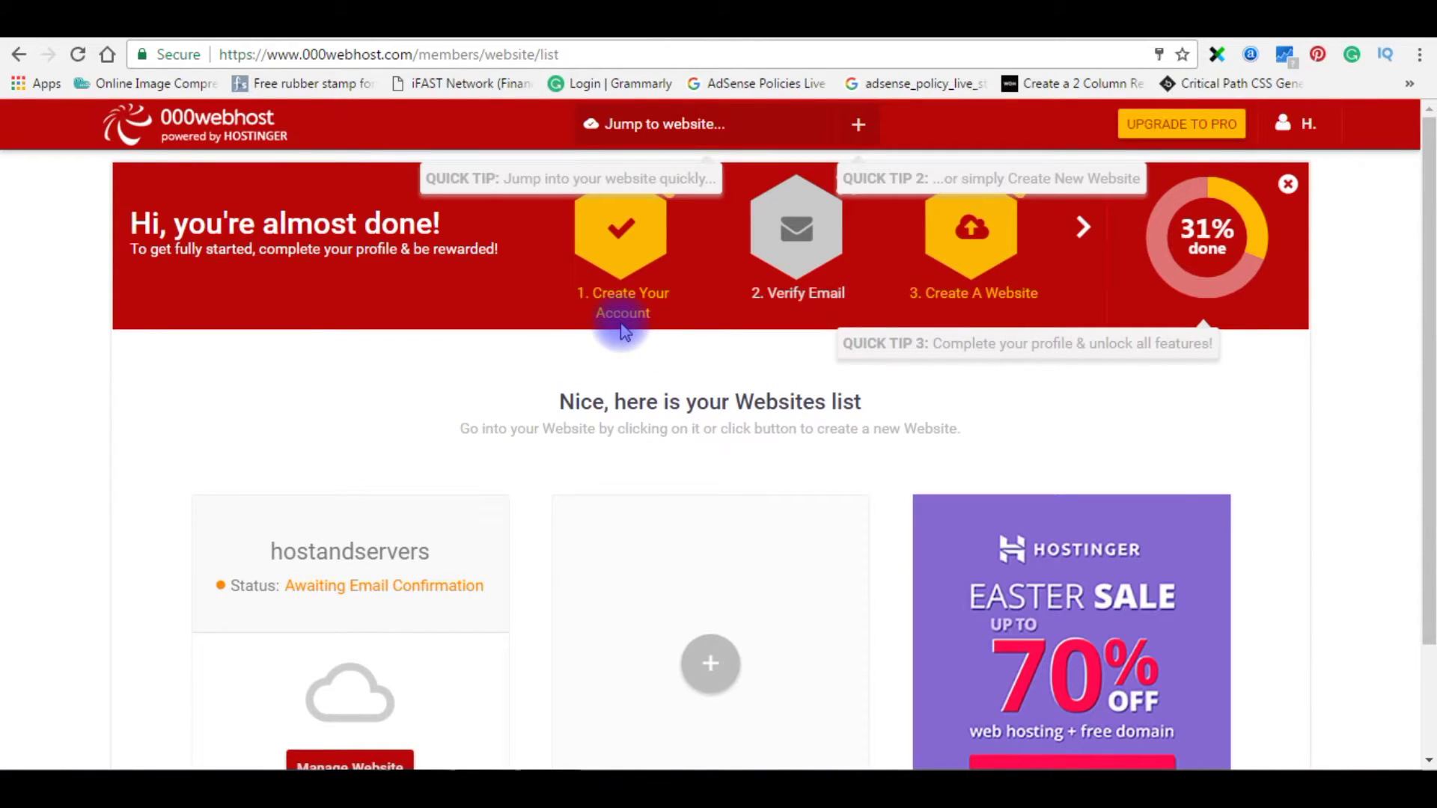
pyautogui.moveTo(769, 283)
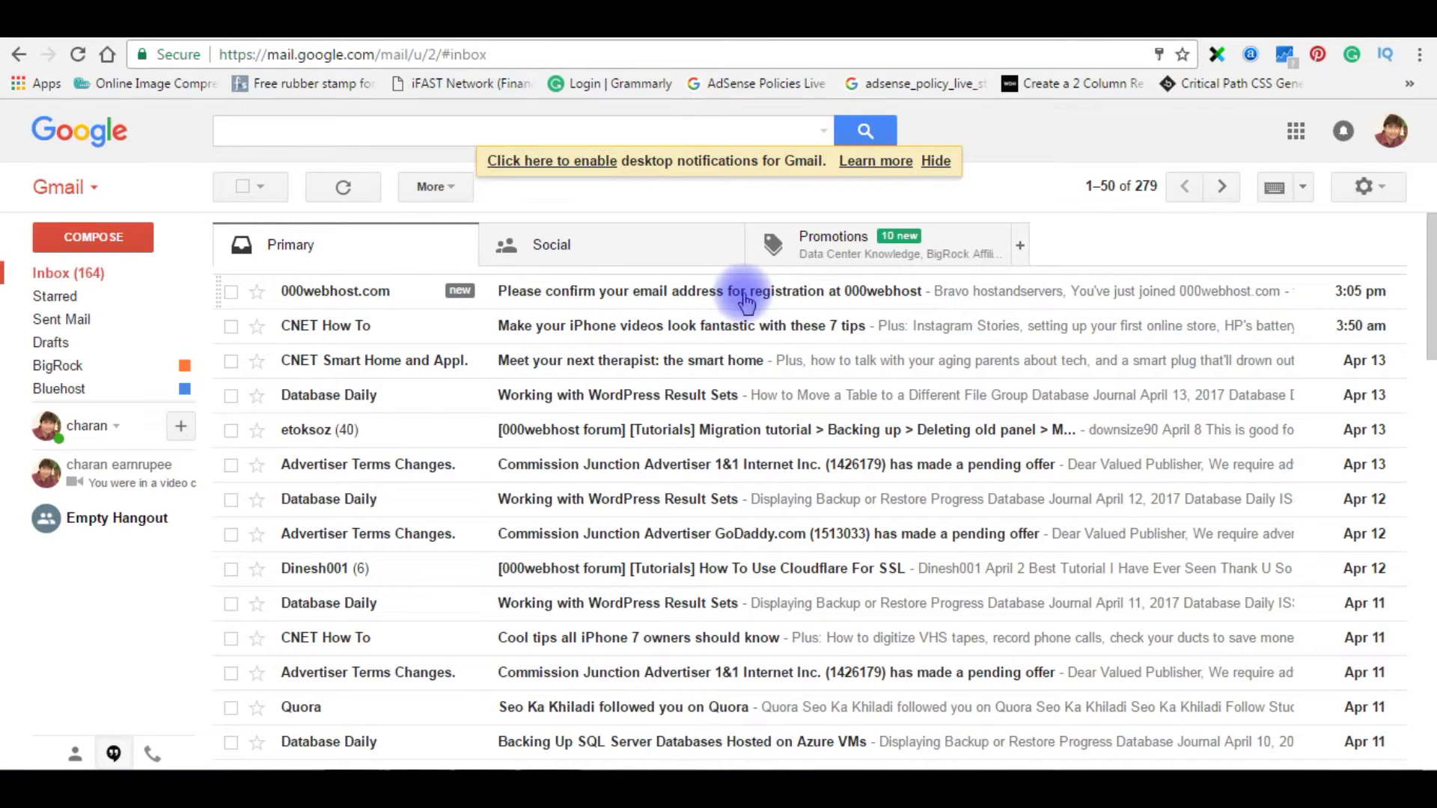
# - Open 000webhost's registration email in Gmail to confirm the account address
pyautogui.click(843, 293)
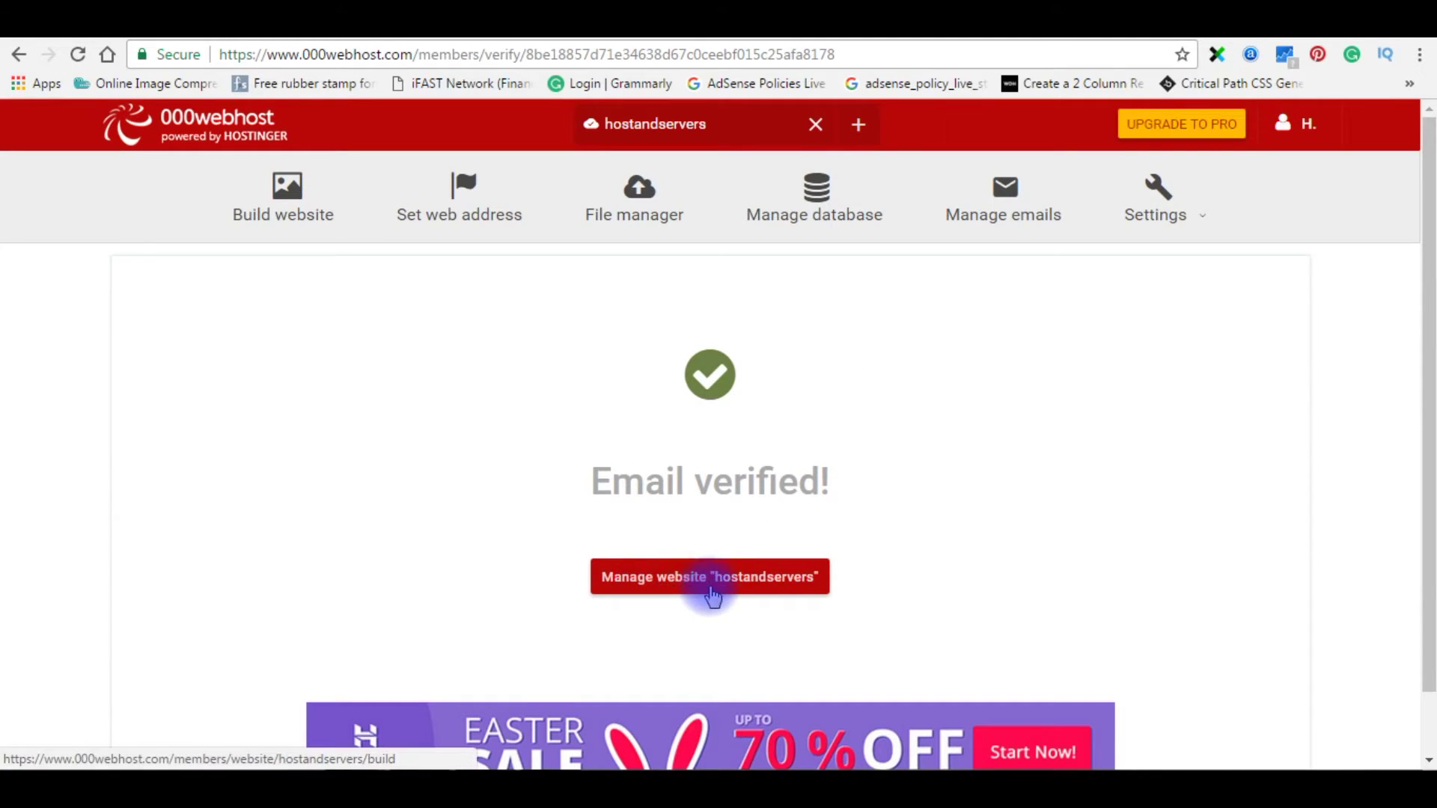
# - Manage hostandservers and review its builder, WordPress and upload build options
pyautogui.click(698, 587)
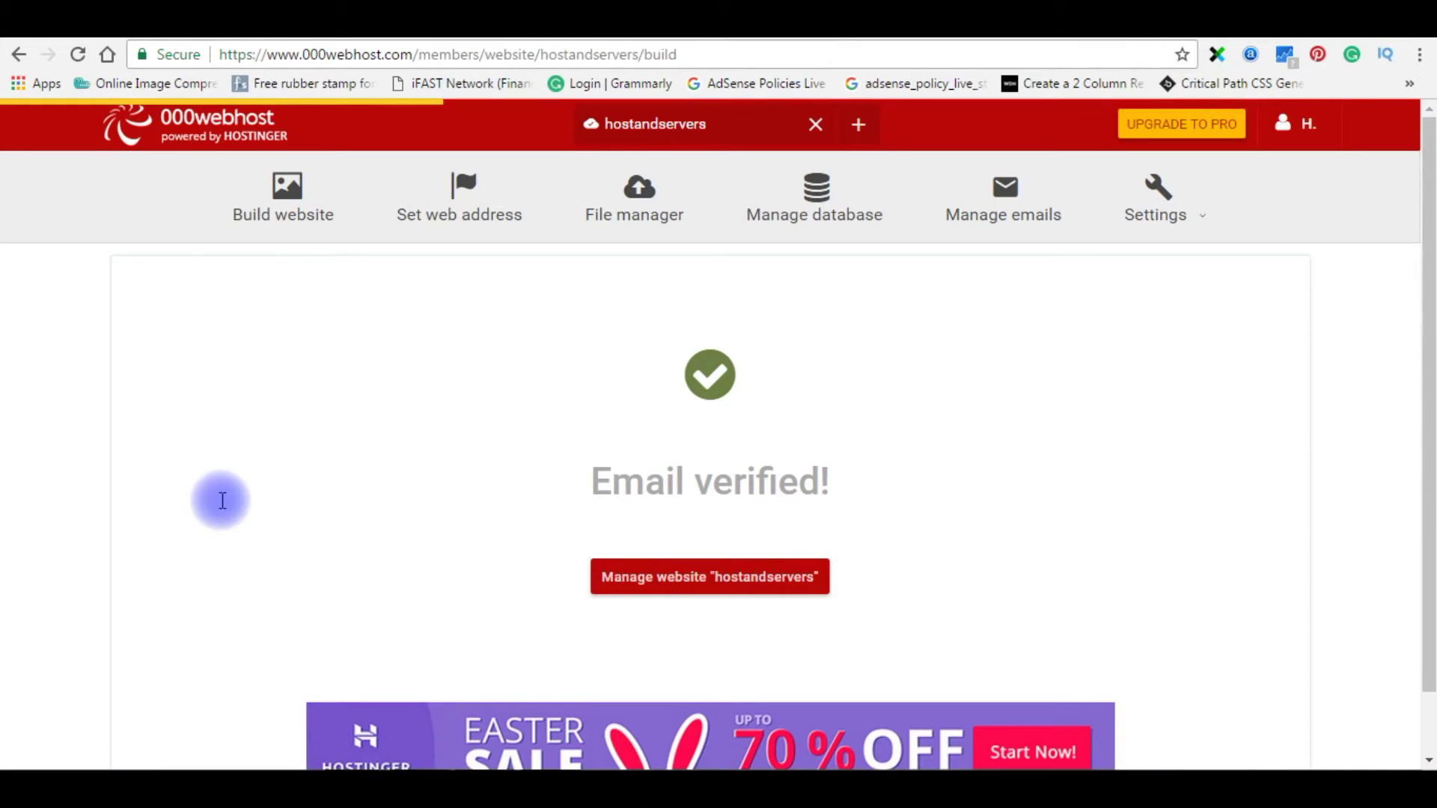
pyautogui.scroll(-1, 223, 502)
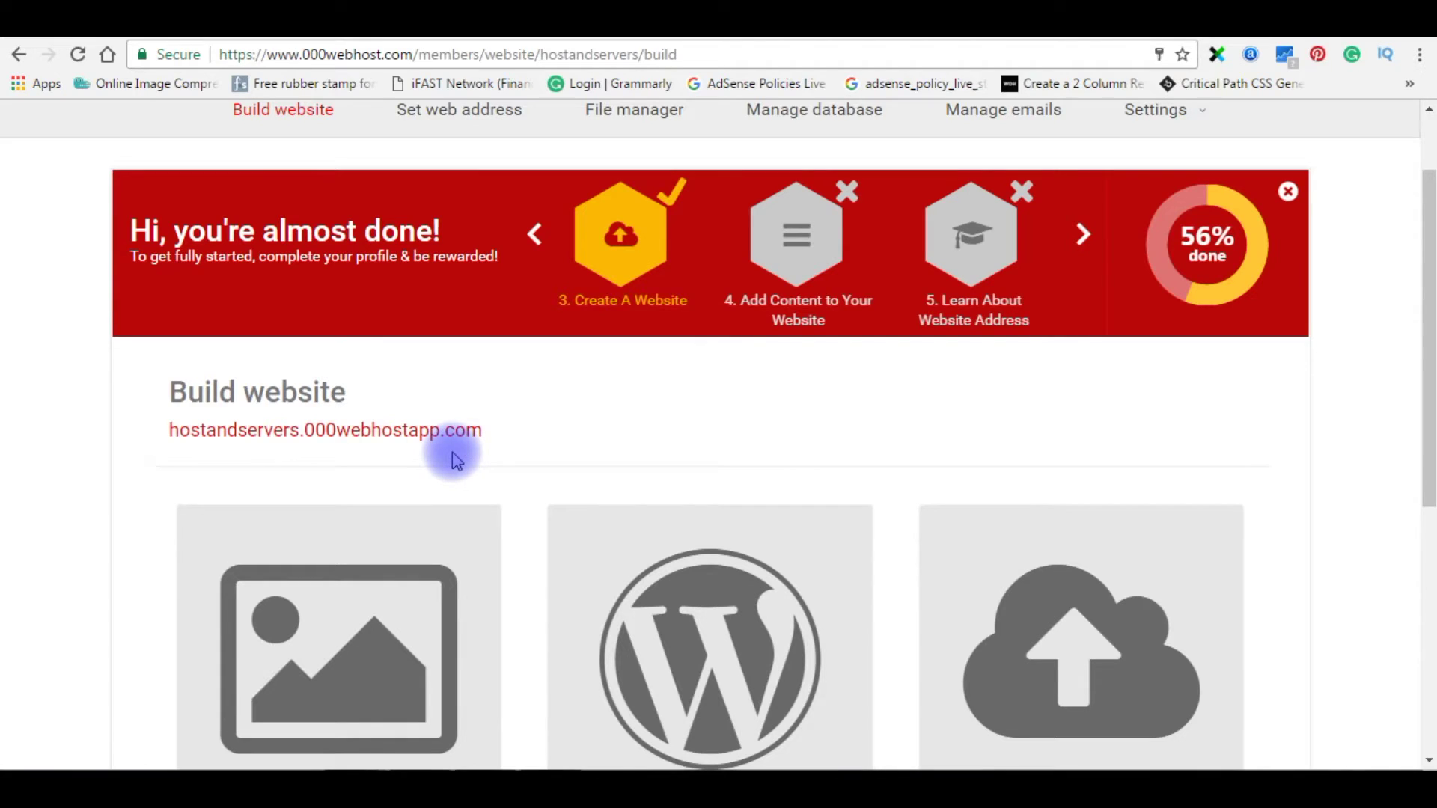
pyautogui.scroll(-2, 122, 507)
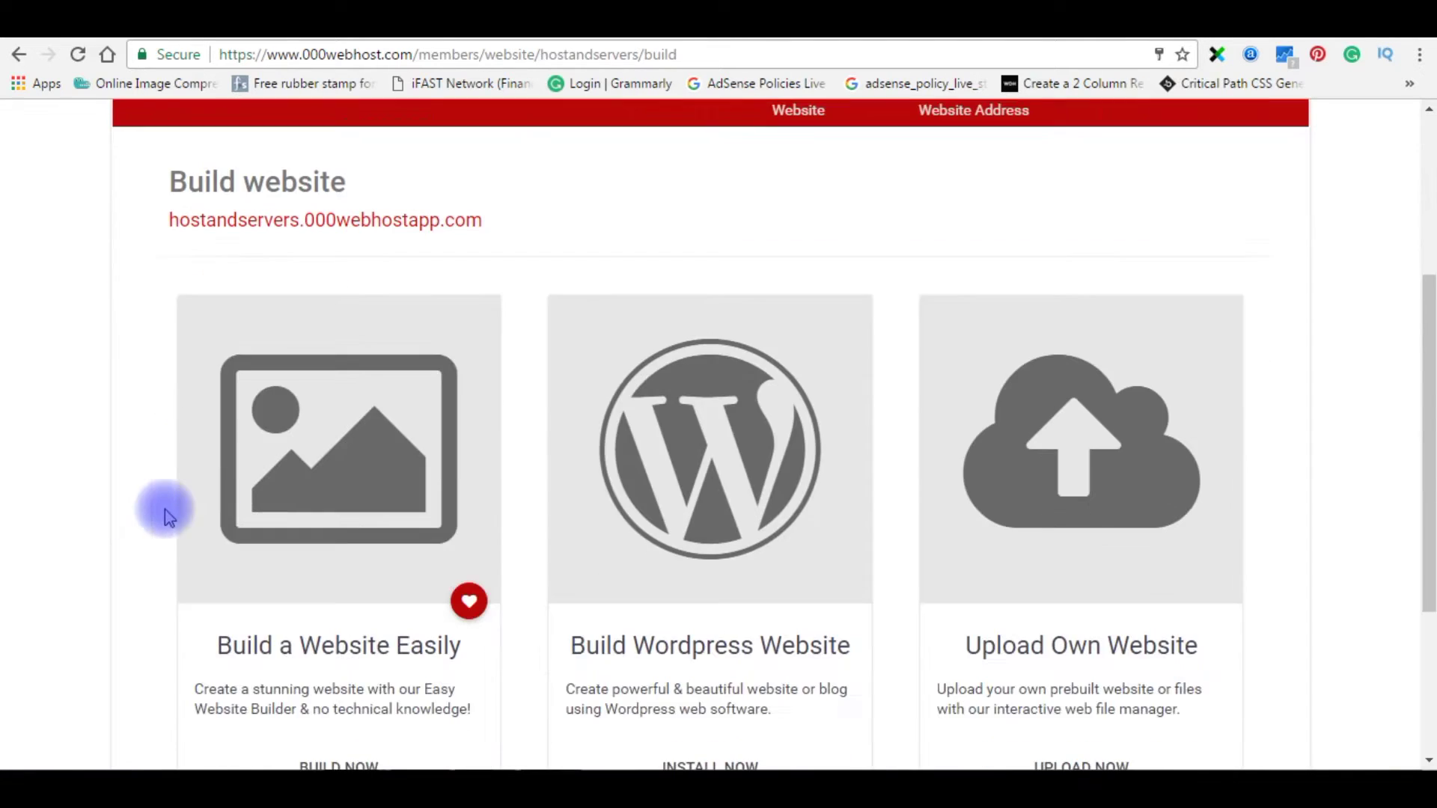
pyautogui.moveTo(1427, 417); pyautogui.dragTo(1429, 481)
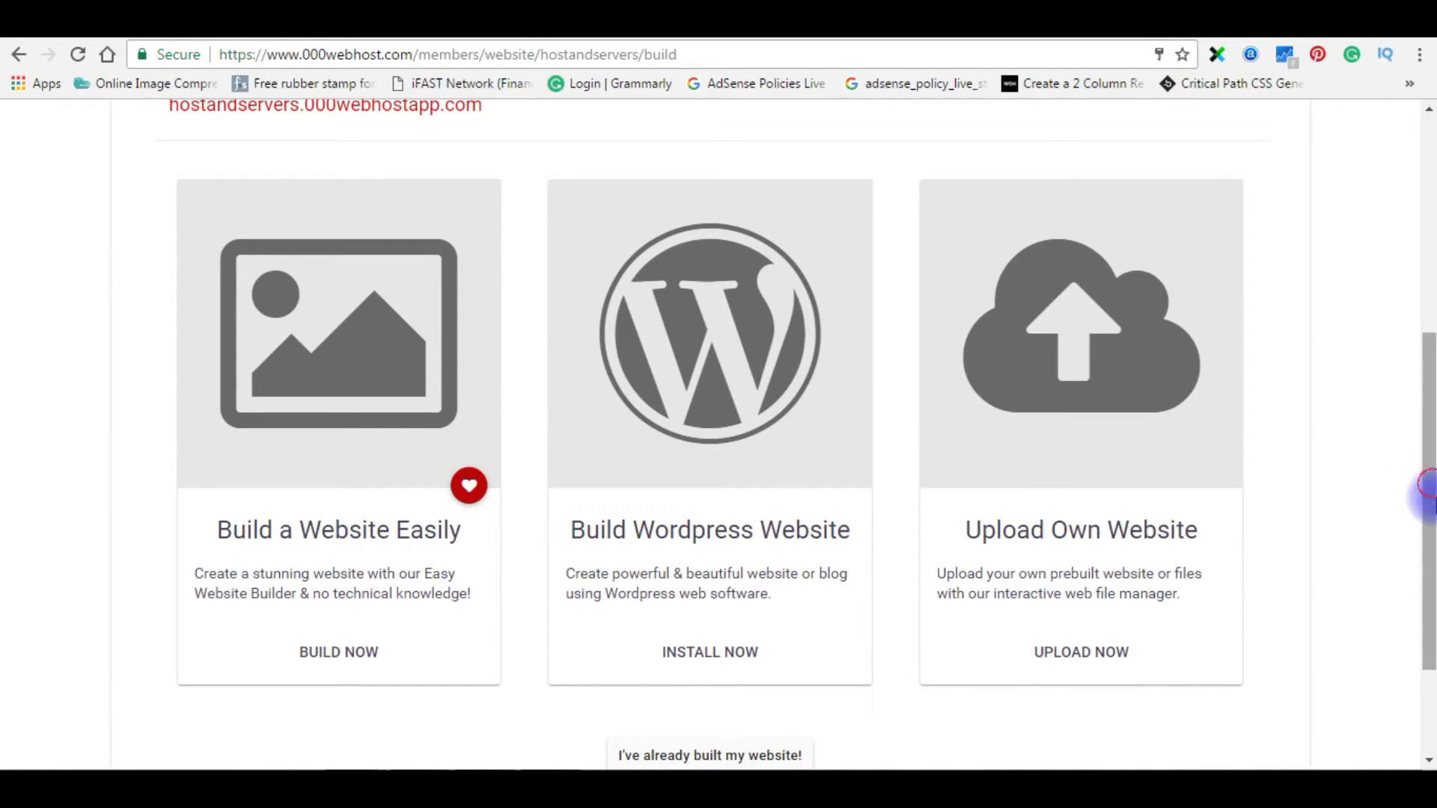
pyautogui.moveTo(1424, 491); pyautogui.dragTo(1426, 363)
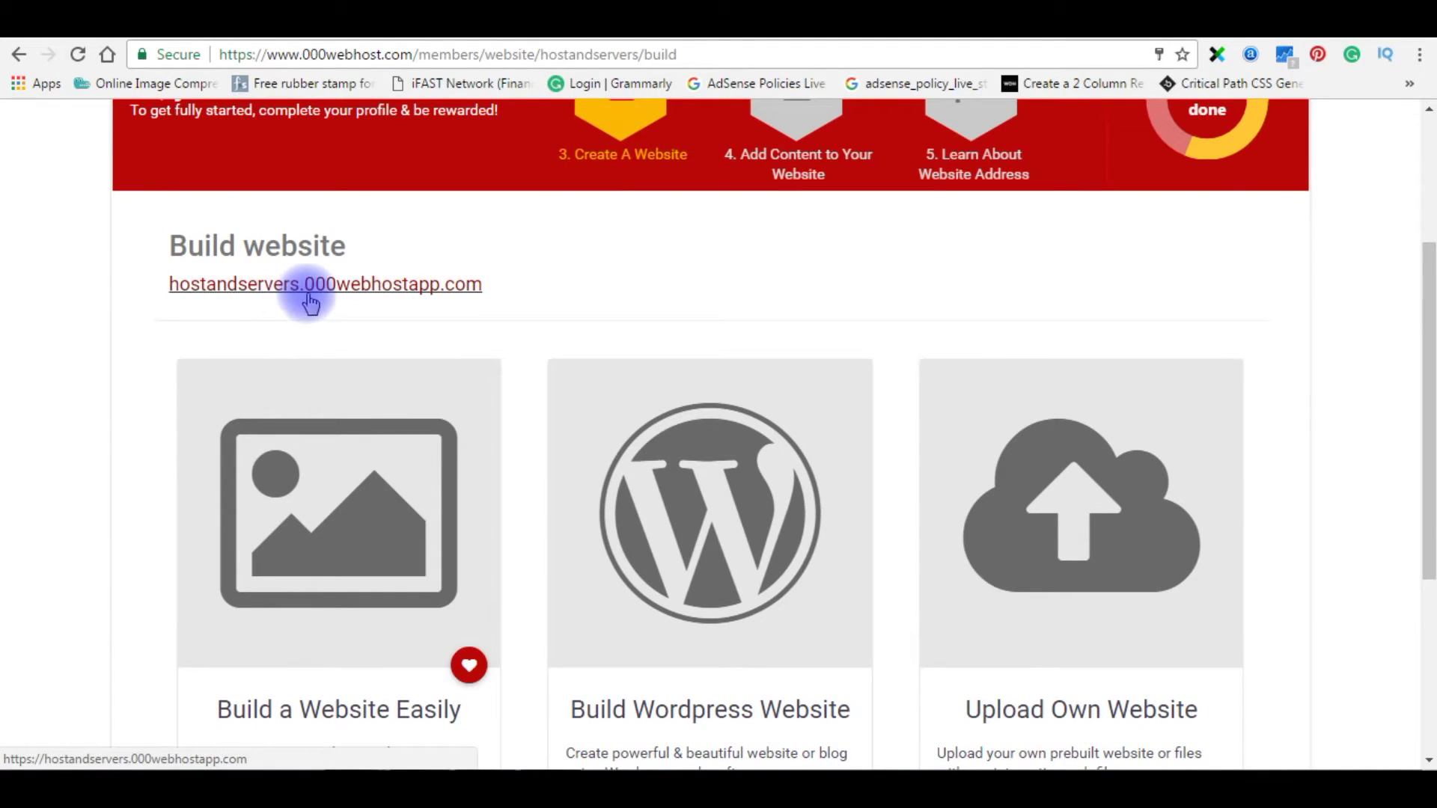
# - View hostandservers.000webhostapp.com's placeholder page in a new tab, then close that tab
pyautogui.rightClick(381, 285)
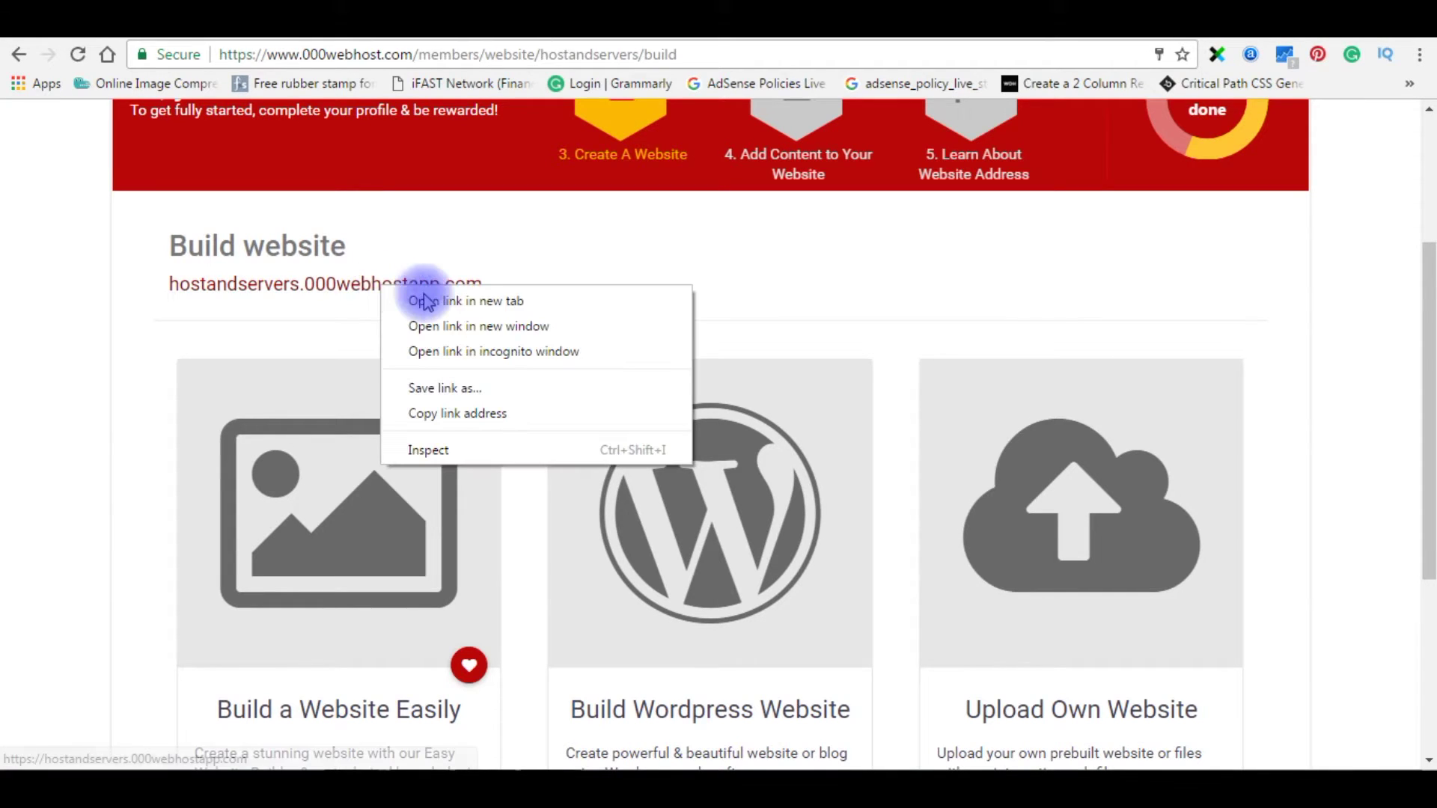
pyautogui.click(466, 301)
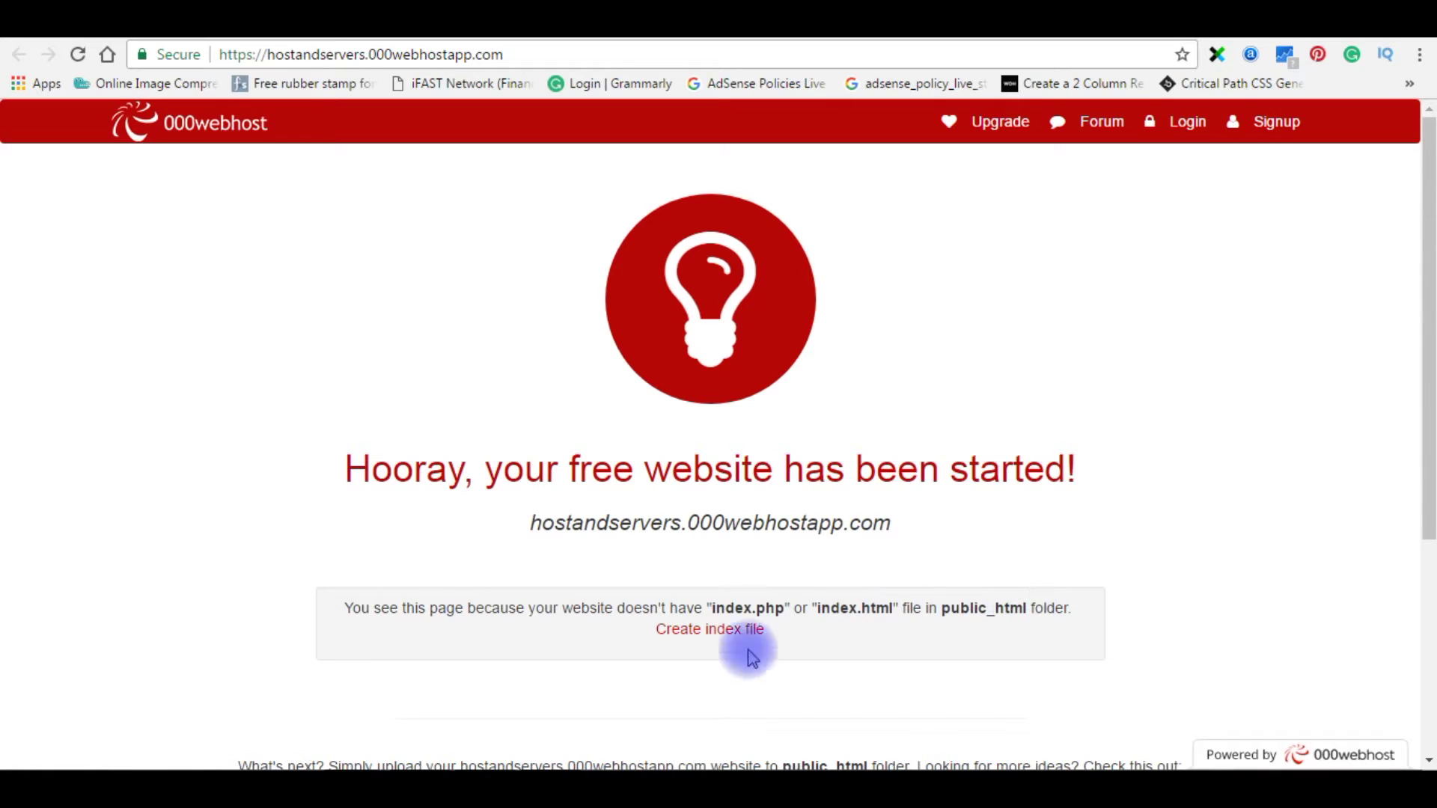
pyautogui.scroll(-3, 180, 621)
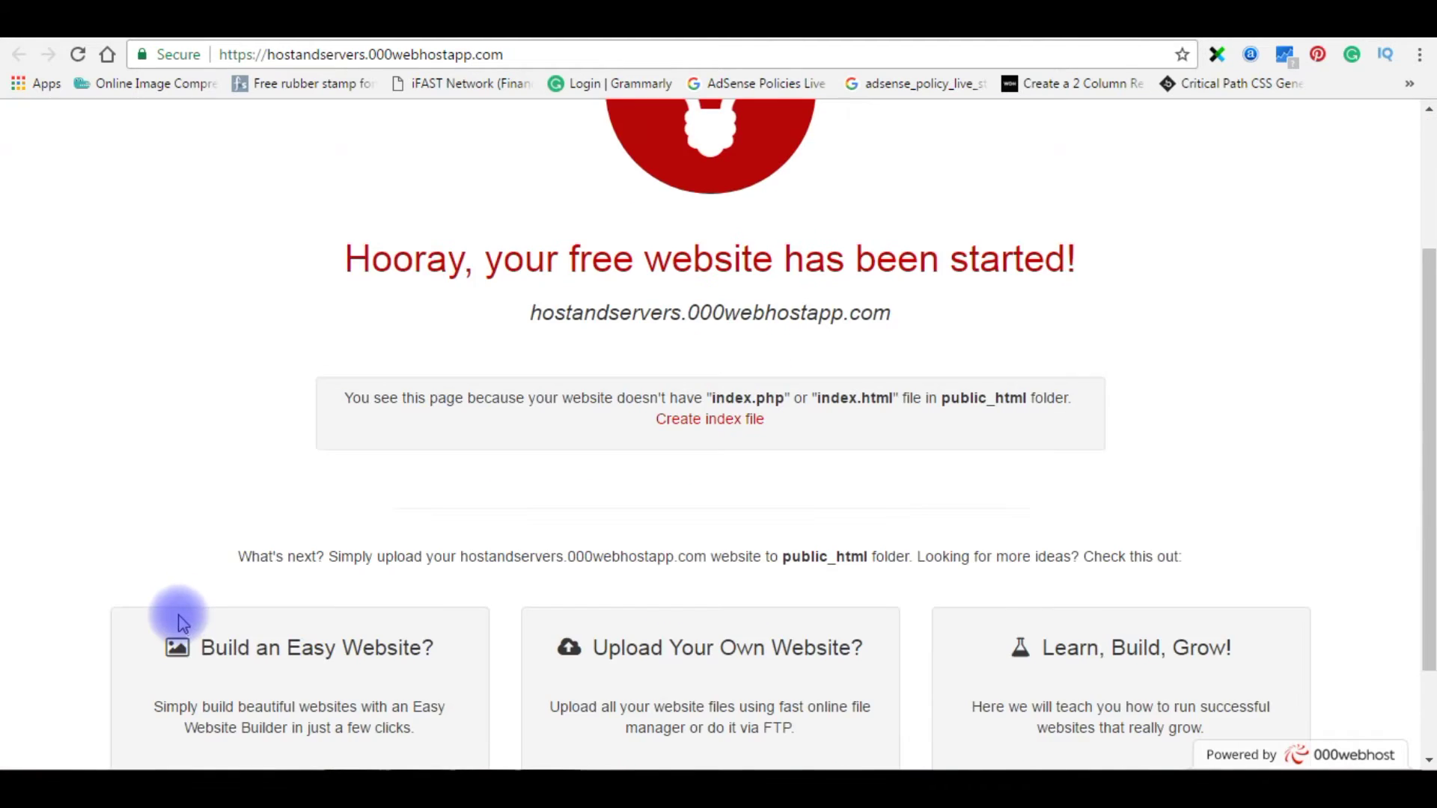
pyautogui.scroll(3, 951, 614)
pyautogui.moveTo(941, 609); pyautogui.dragTo(1071, 608)
pyautogui.click(1027, 553)
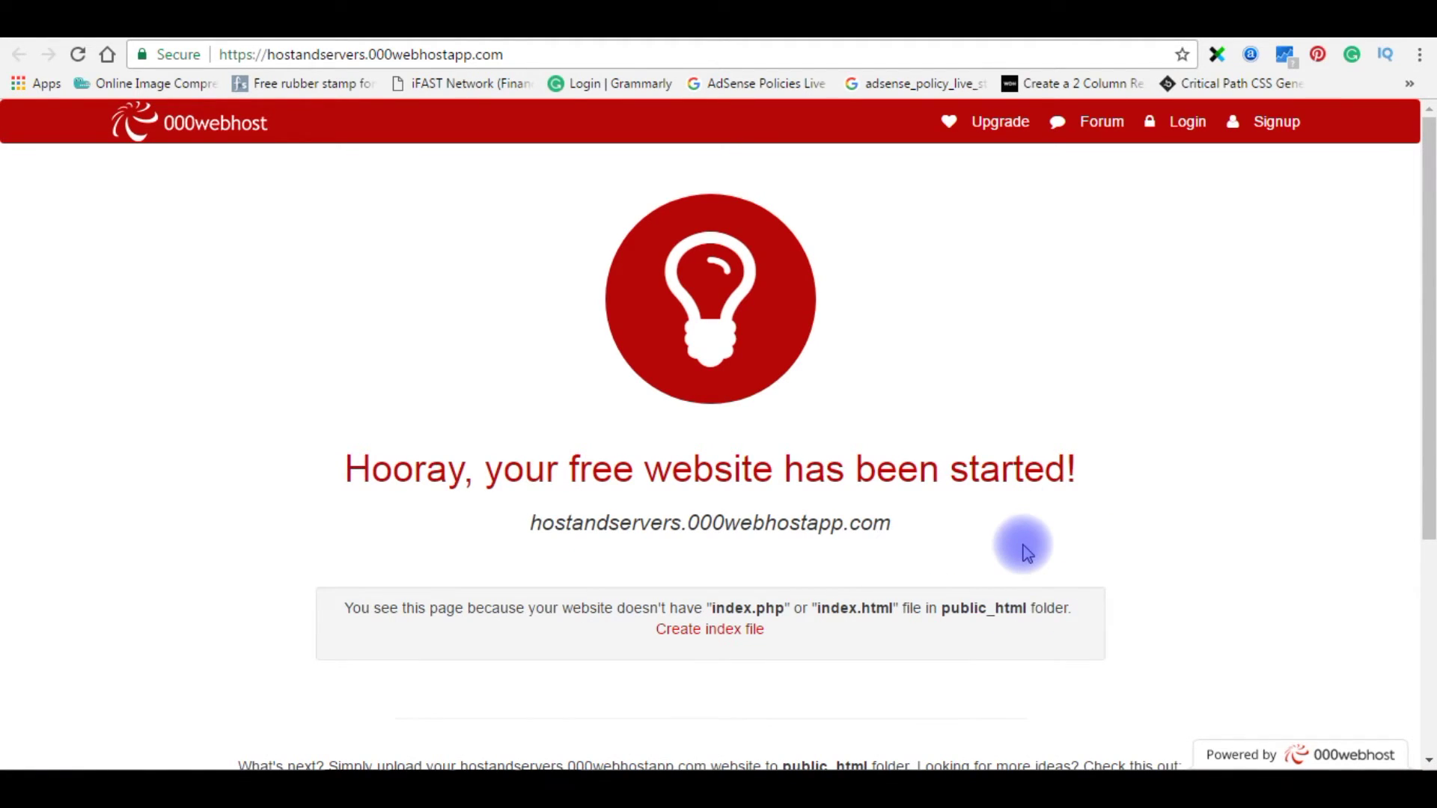
pyautogui.hotkey('ctrl', 'w')
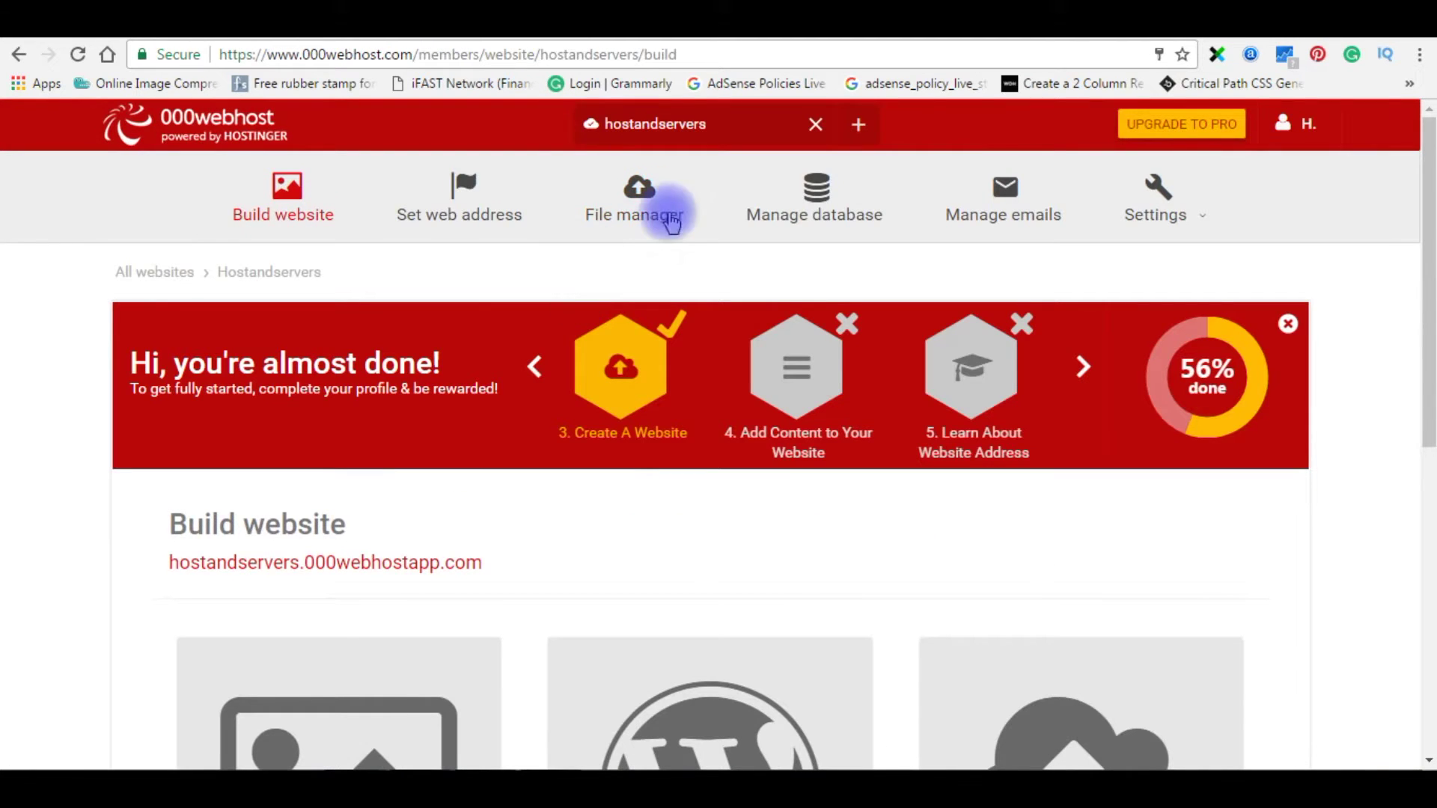
# - Inspect public_html in File Manager (only .htaccess), then return to the Build website page
pyautogui.click(635, 196)
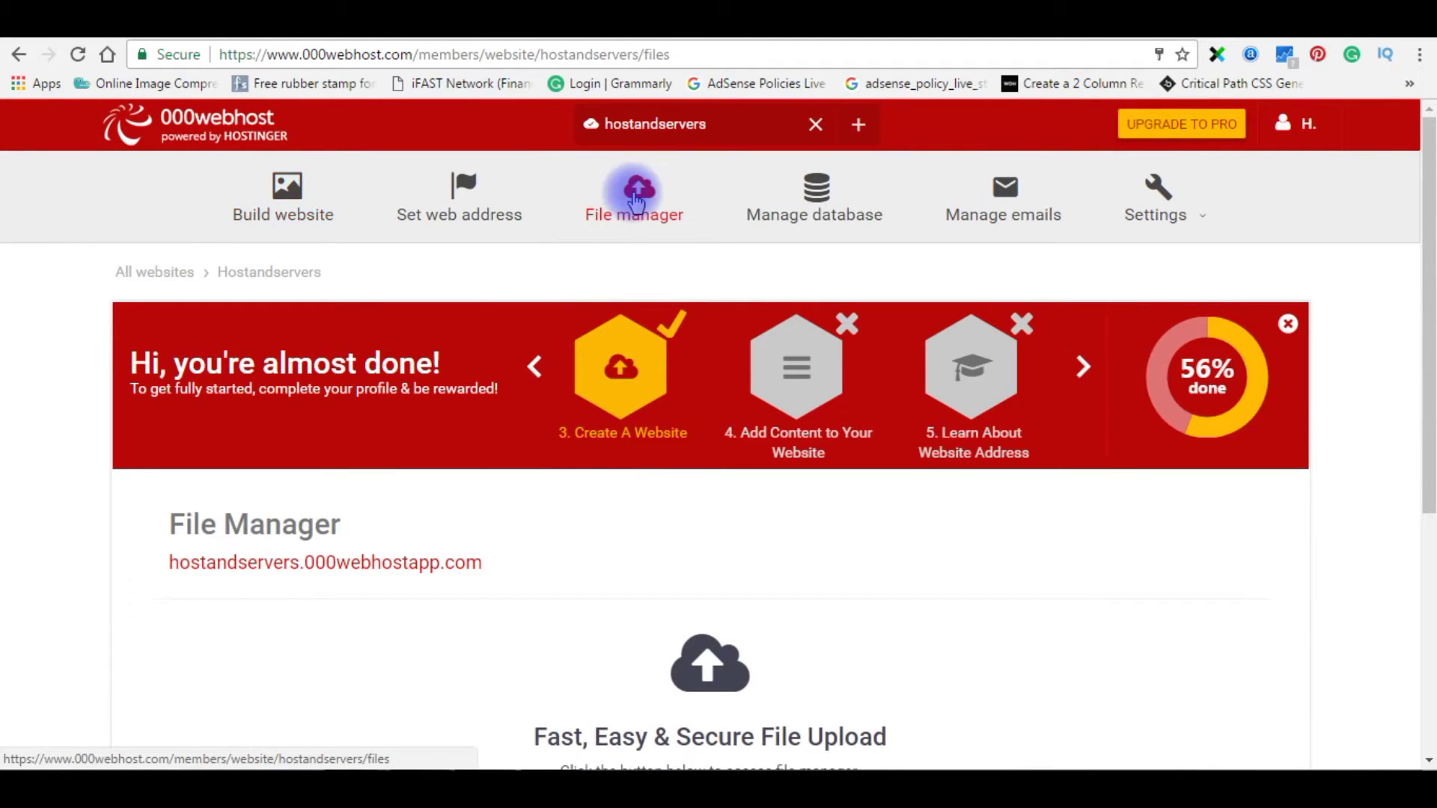
pyautogui.scroll(-3, 30, 652)
pyautogui.scroll(-1, 30, 652)
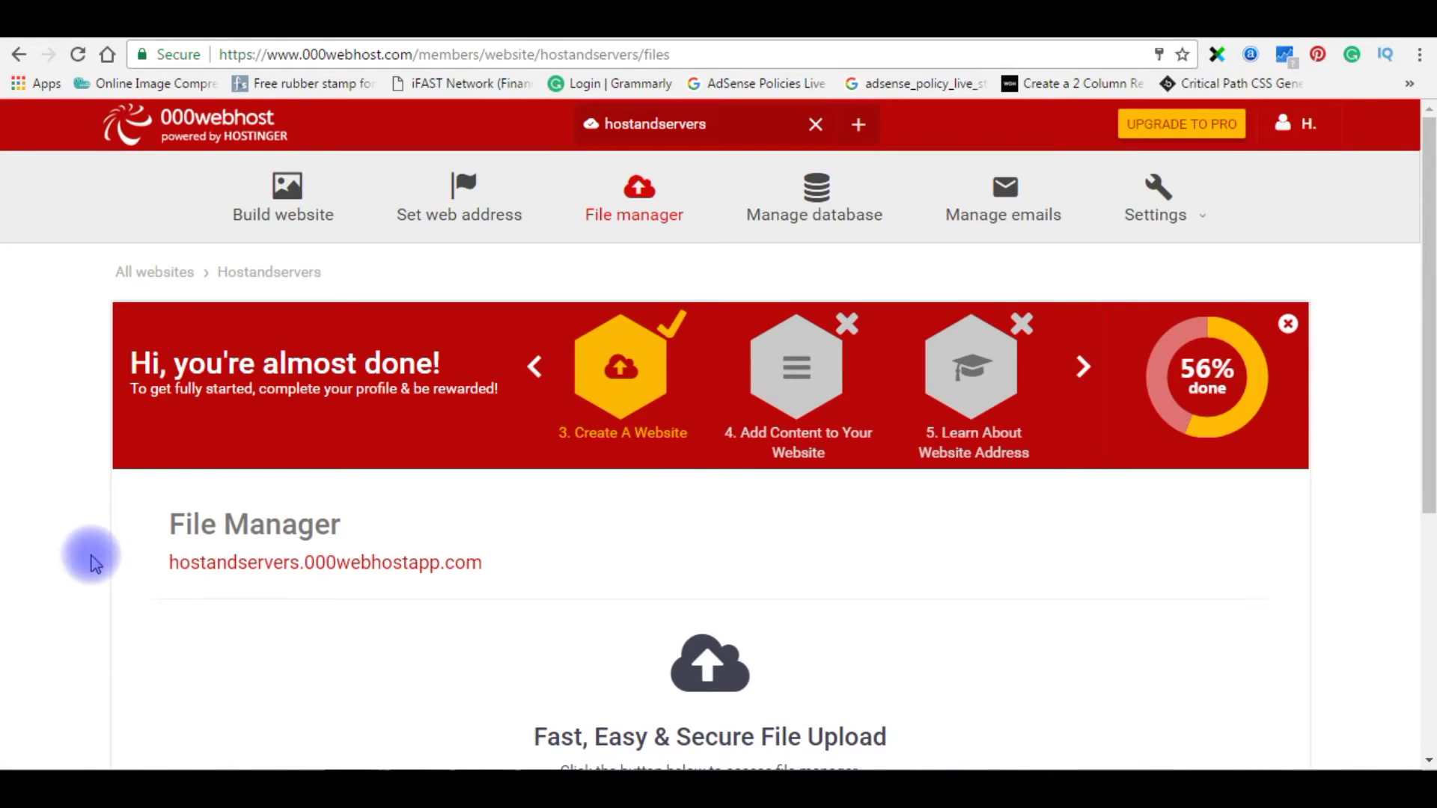
pyautogui.scroll(-5, 90, 557)
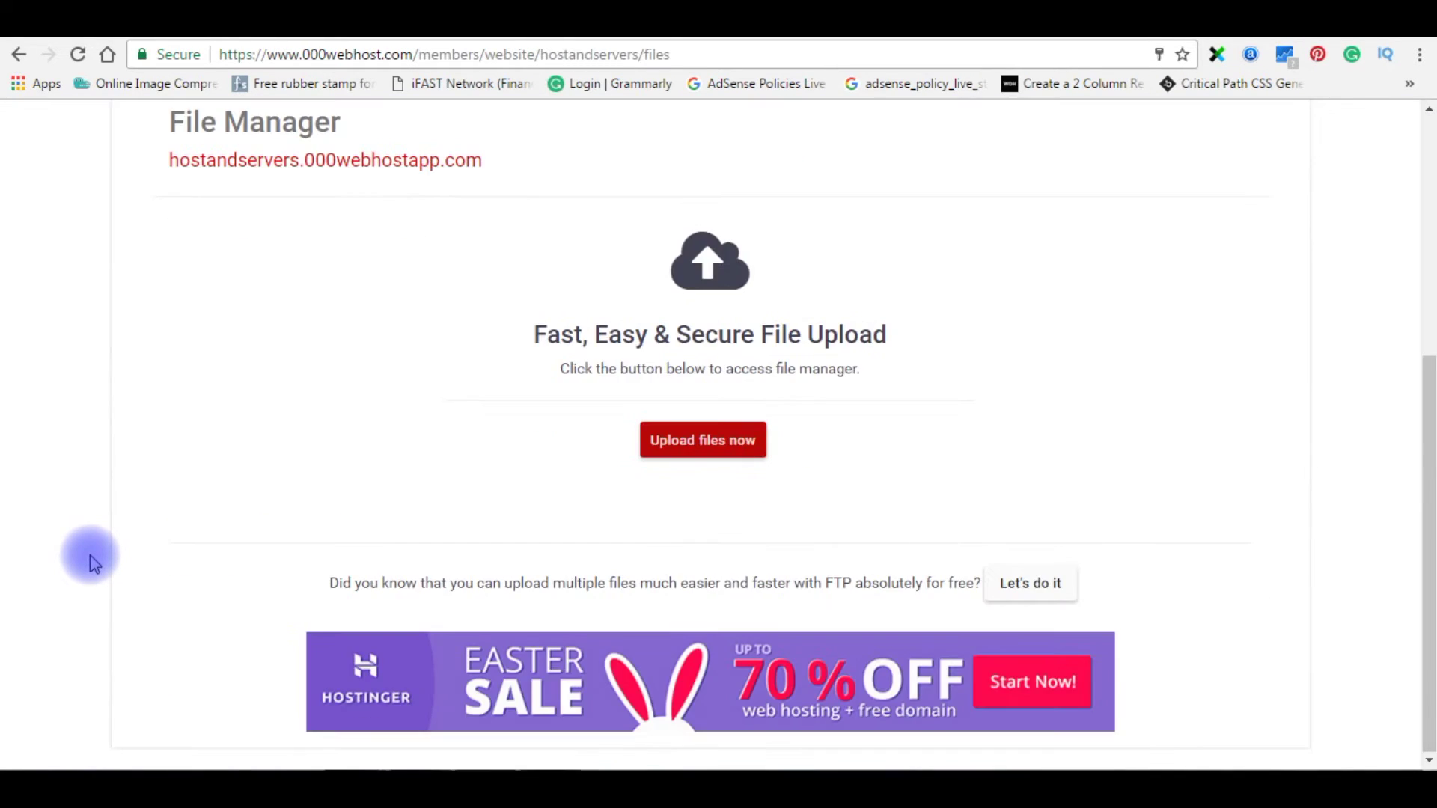
pyautogui.scroll(4, 105, 567)
pyautogui.scroll(1, 105, 564)
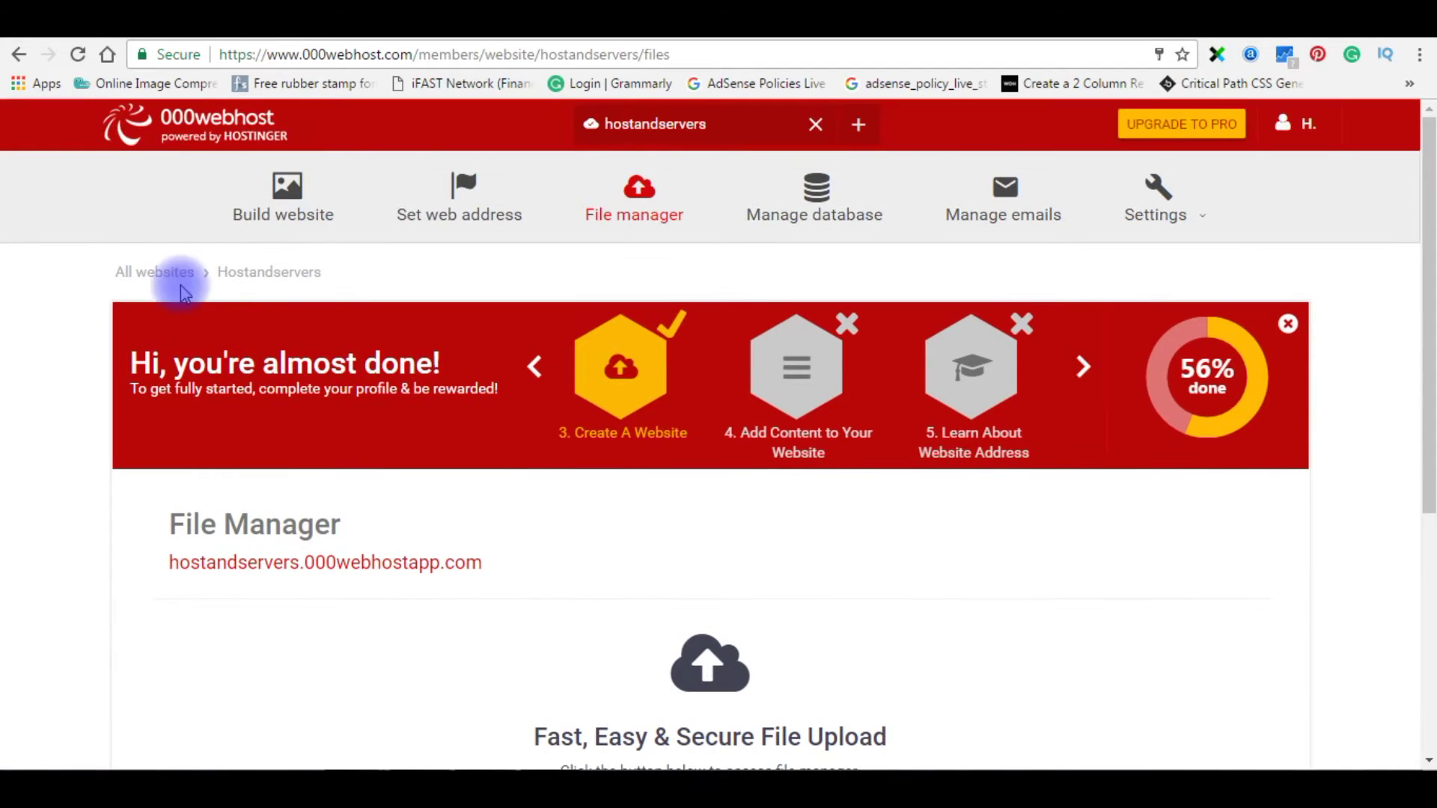
pyautogui.click(272, 204)
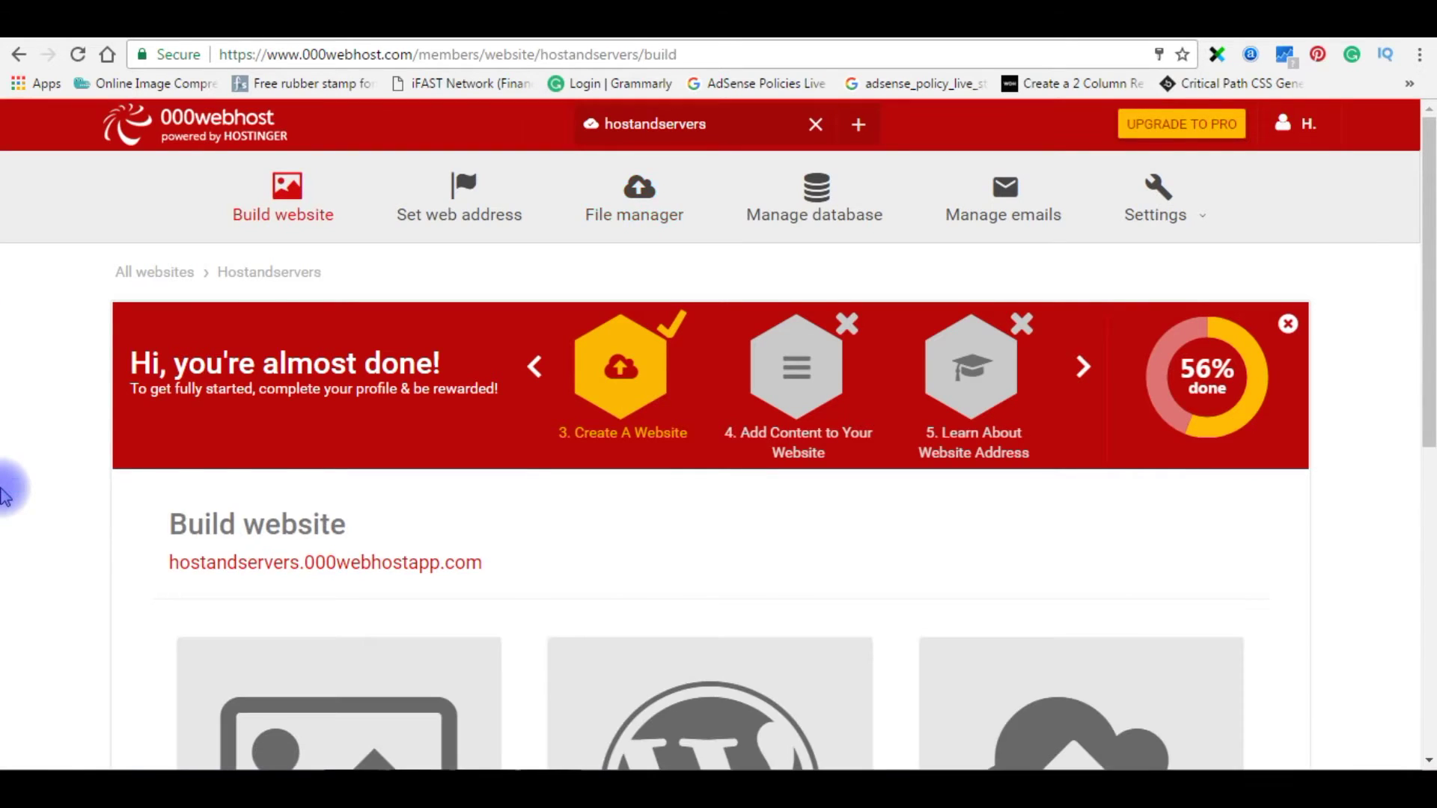
# - Scroll the Build website page down to the Build a Website Easily option
pyautogui.scroll(-7, 7, 490)
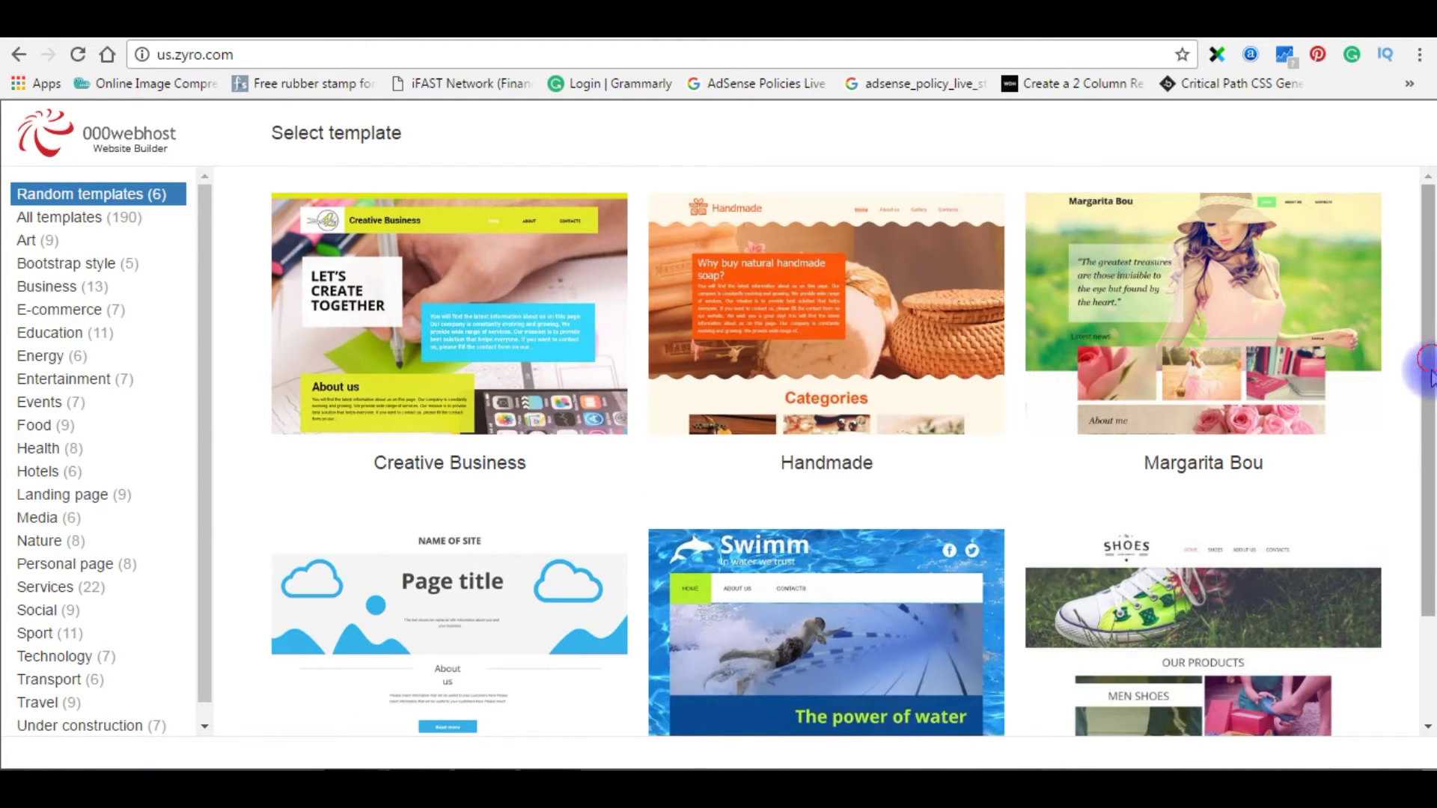
# - Filter the template gallery to Food and scroll down to the La Cle card
pyautogui.scroll(-1, 1428, 374)
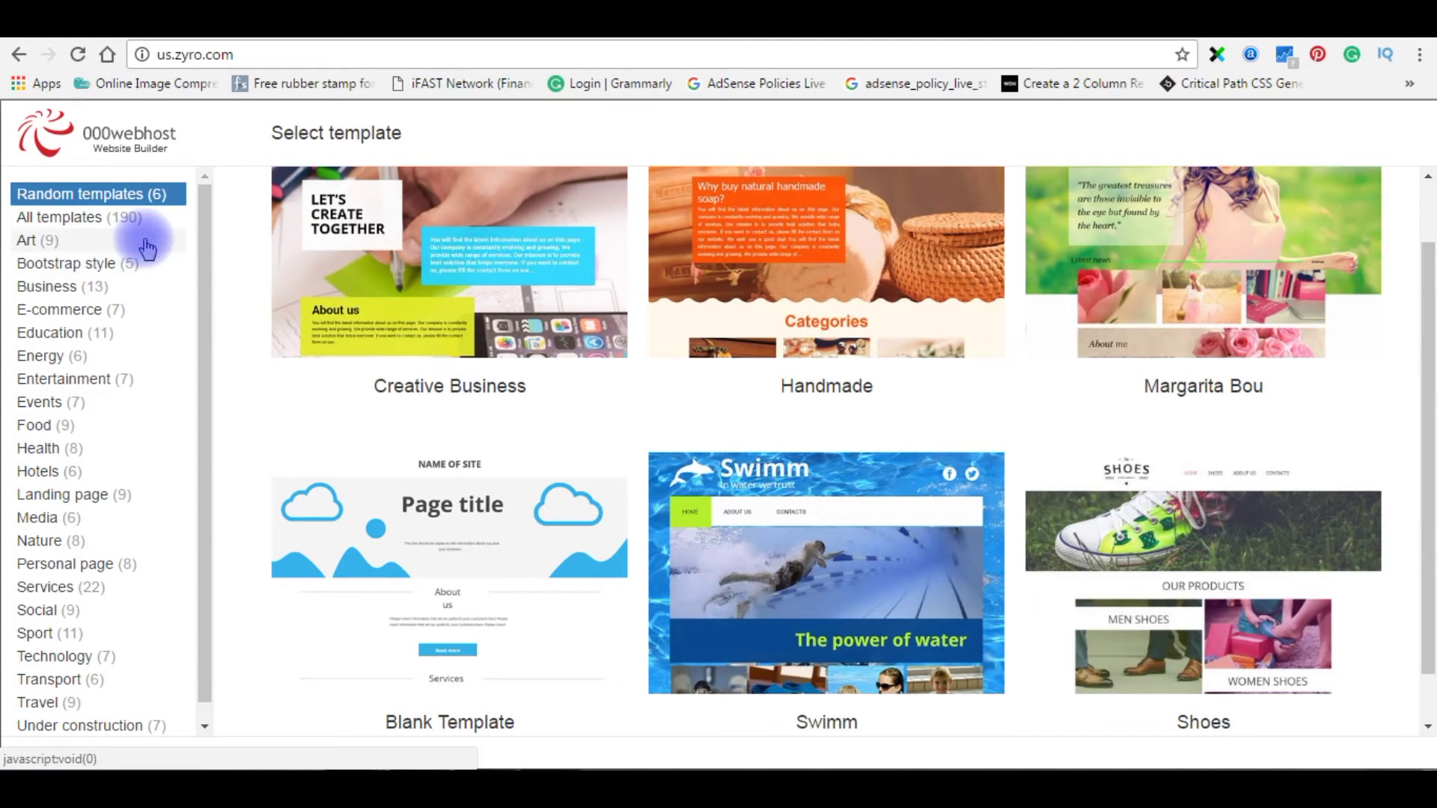
pyautogui.click(37, 427)
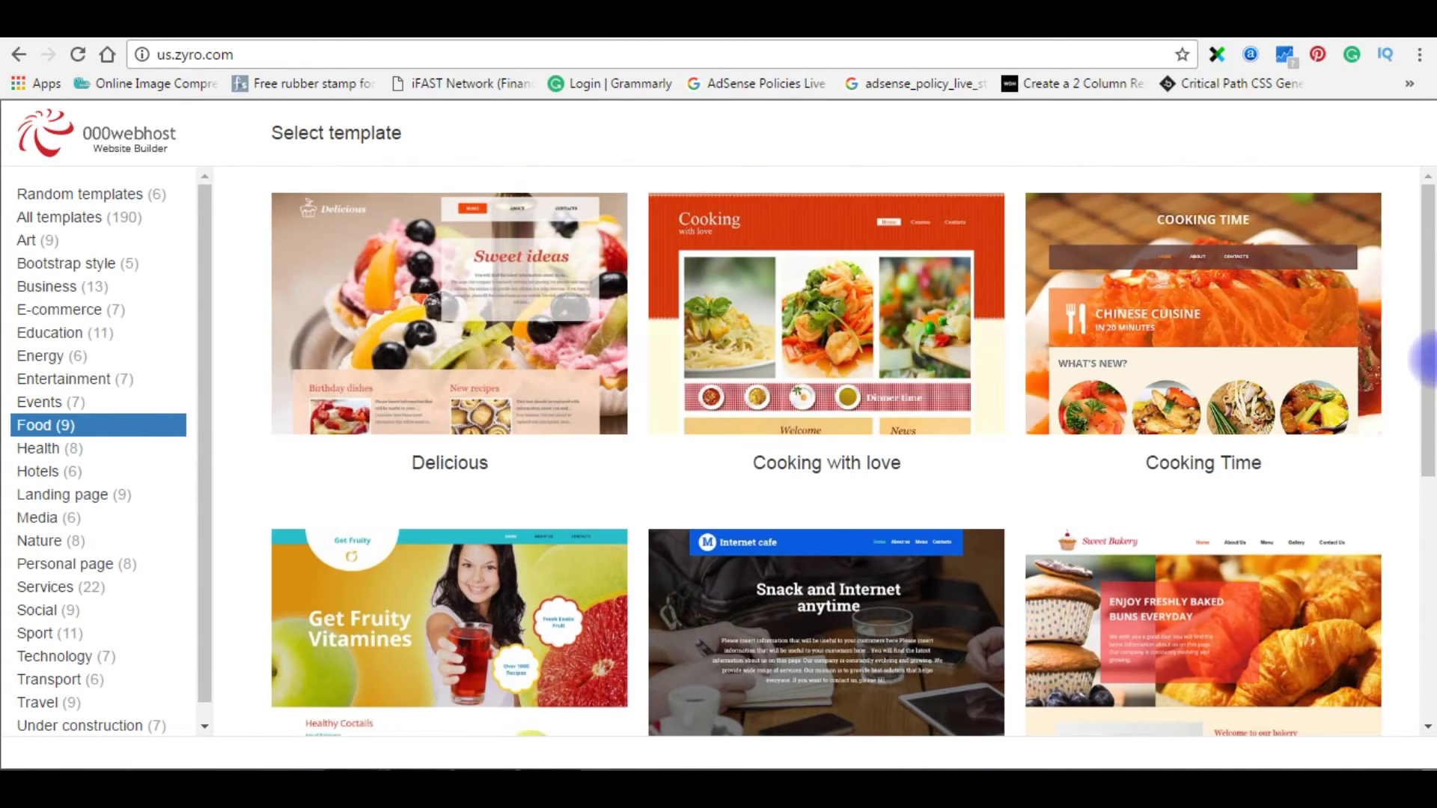
pyautogui.scroll(-1, 1405, 252)
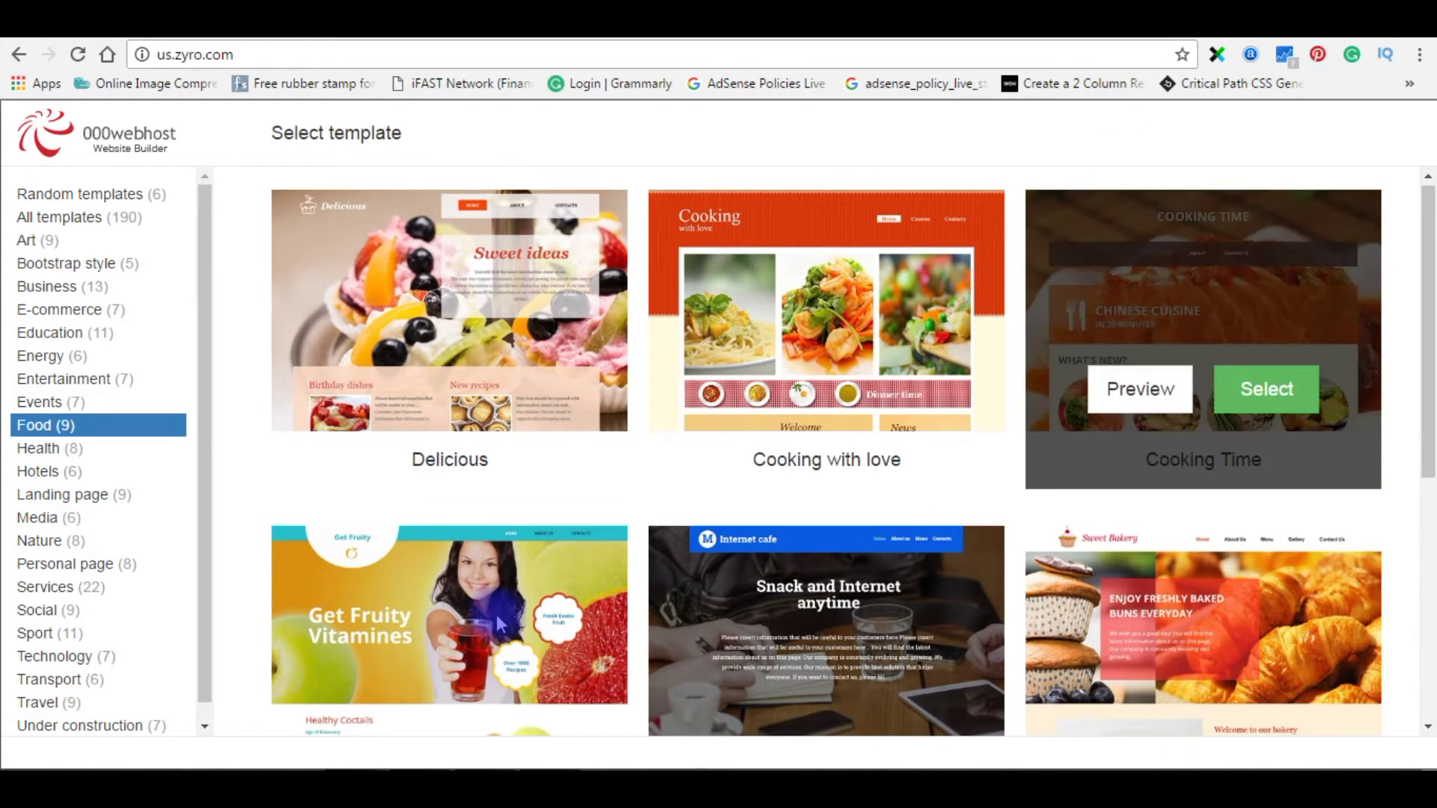
pyautogui.moveTo(764, 676)
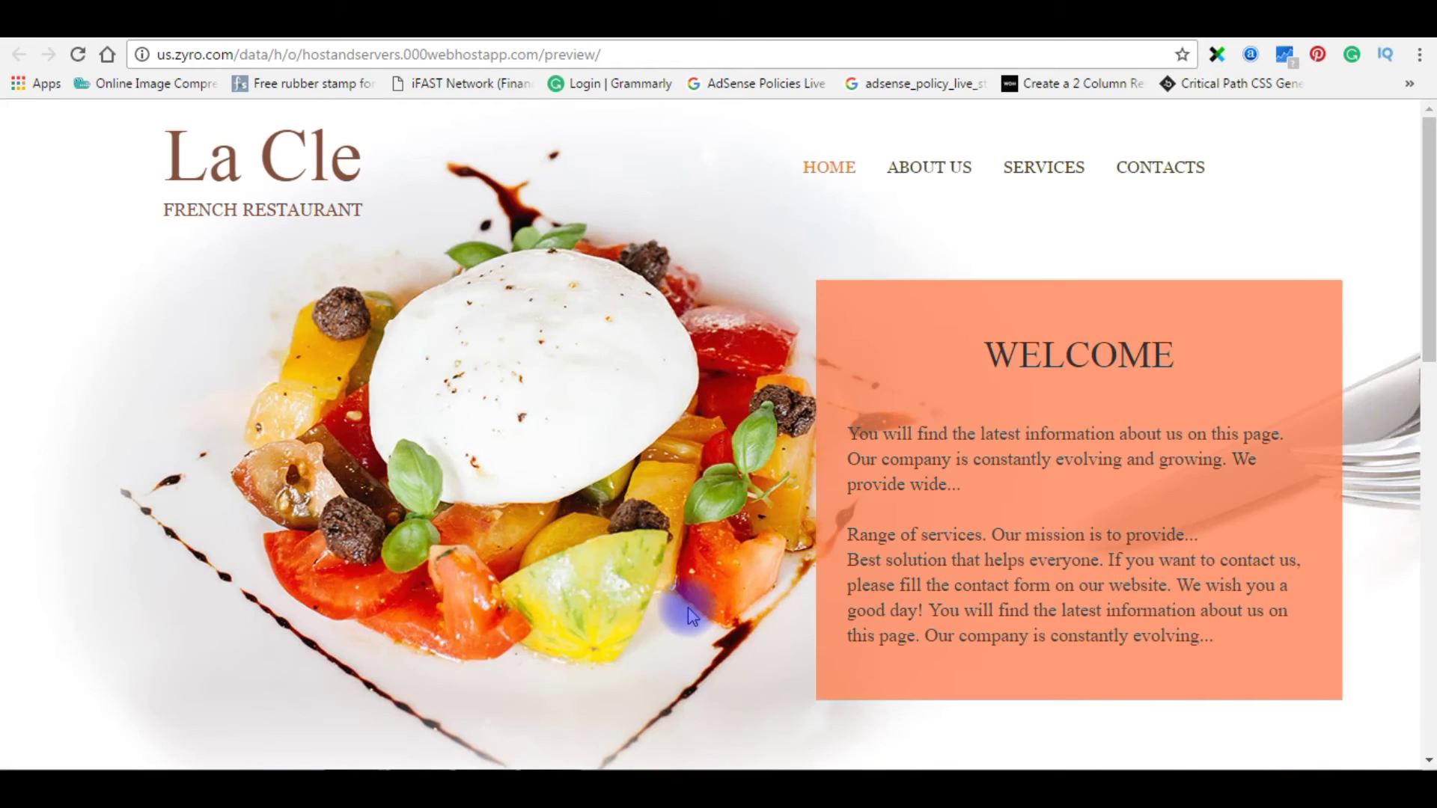
# - Scroll through the full La Cle restaurant template preview
pyautogui.scroll(-15, 822, 502)
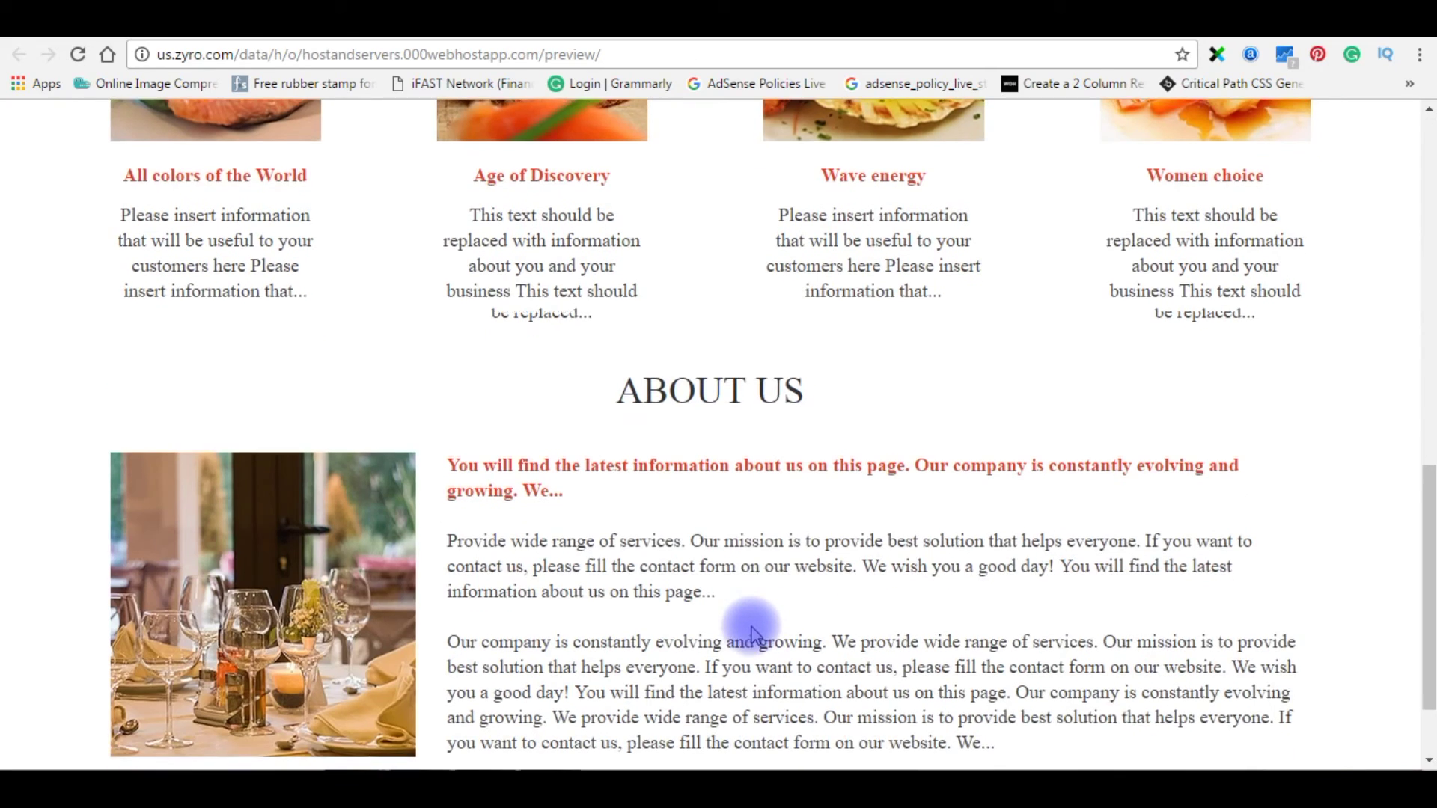
pyautogui.scroll(15, 752, 627)
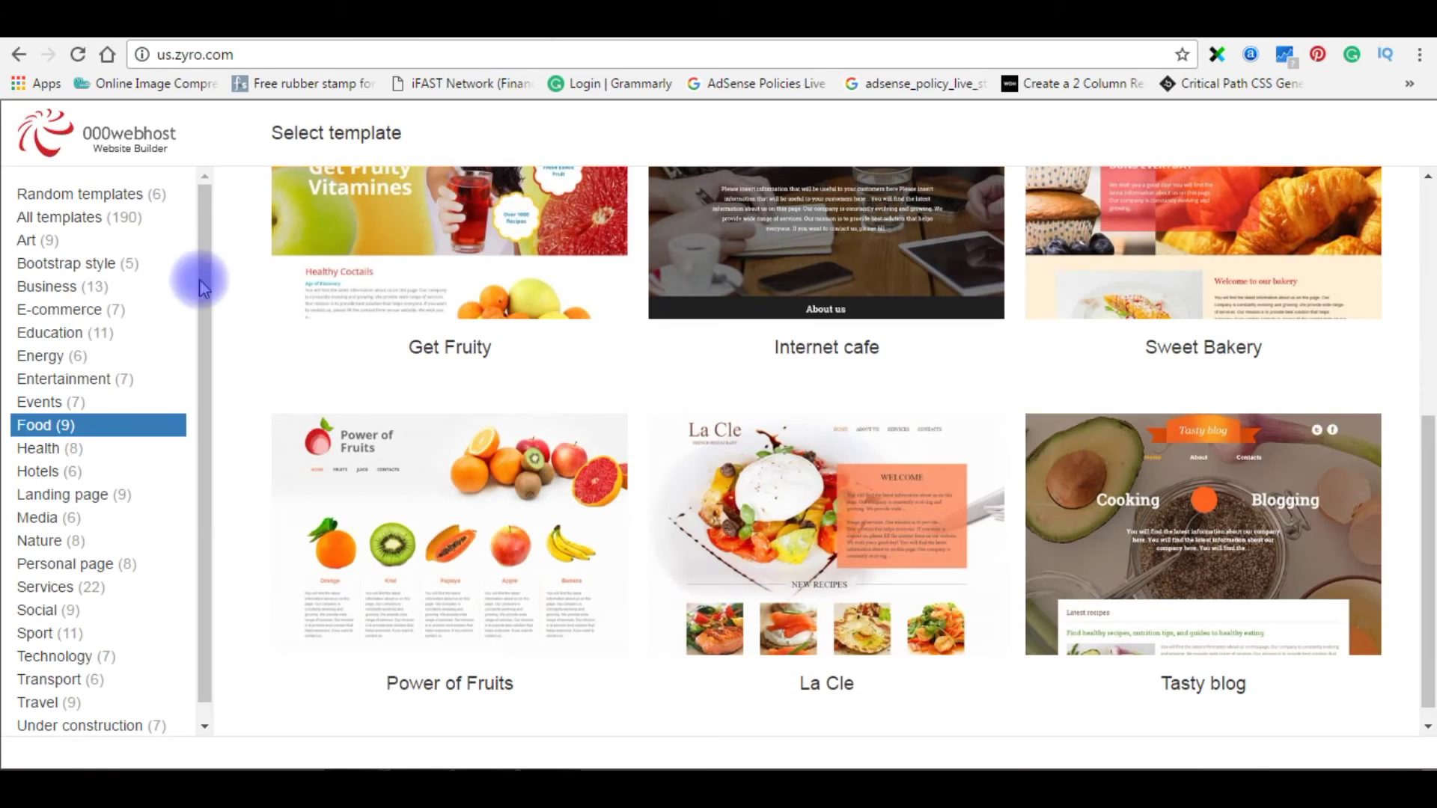
# - Select the La Cle template to load it into the Website Builder editor
pyautogui.moveTo(783, 664)
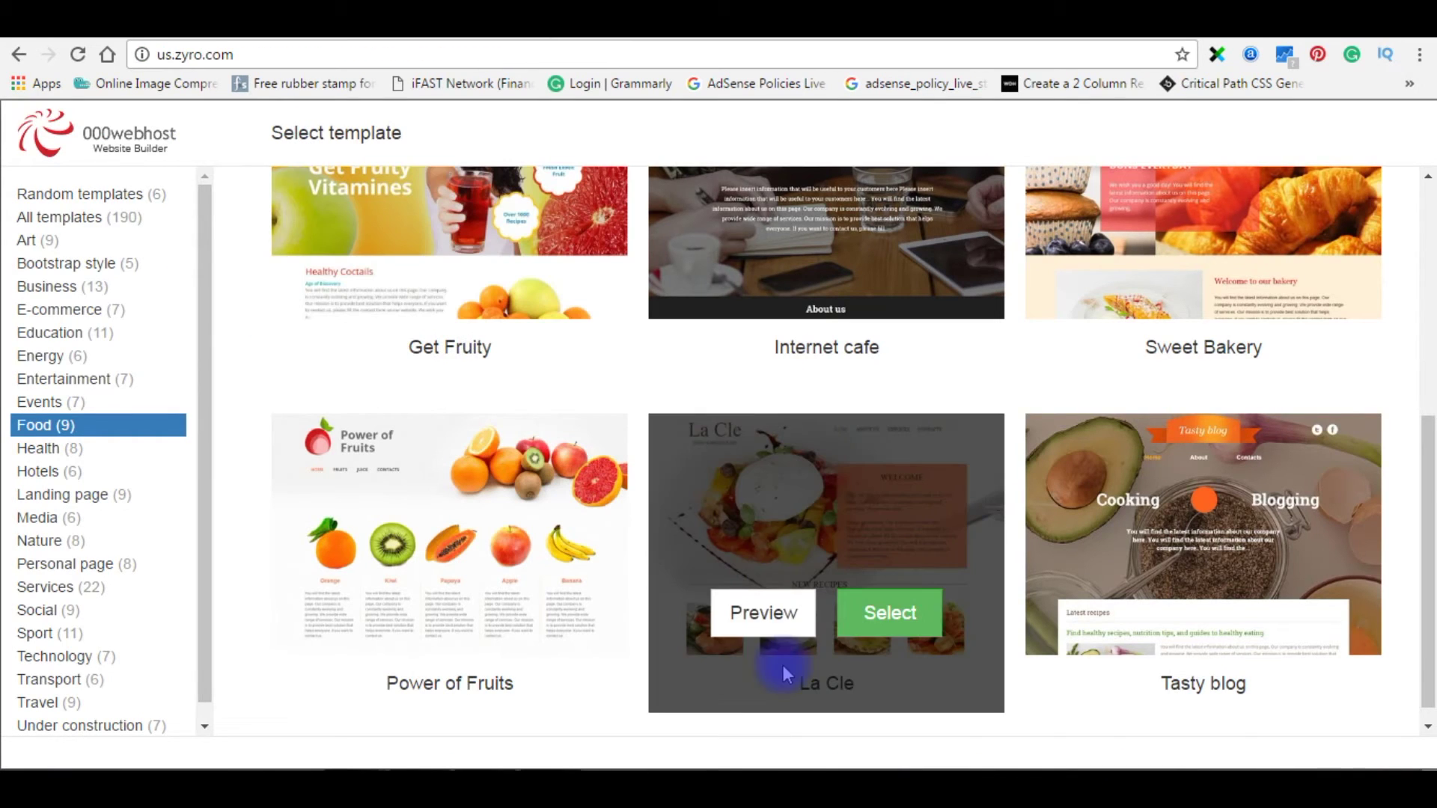
pyautogui.click(888, 612)
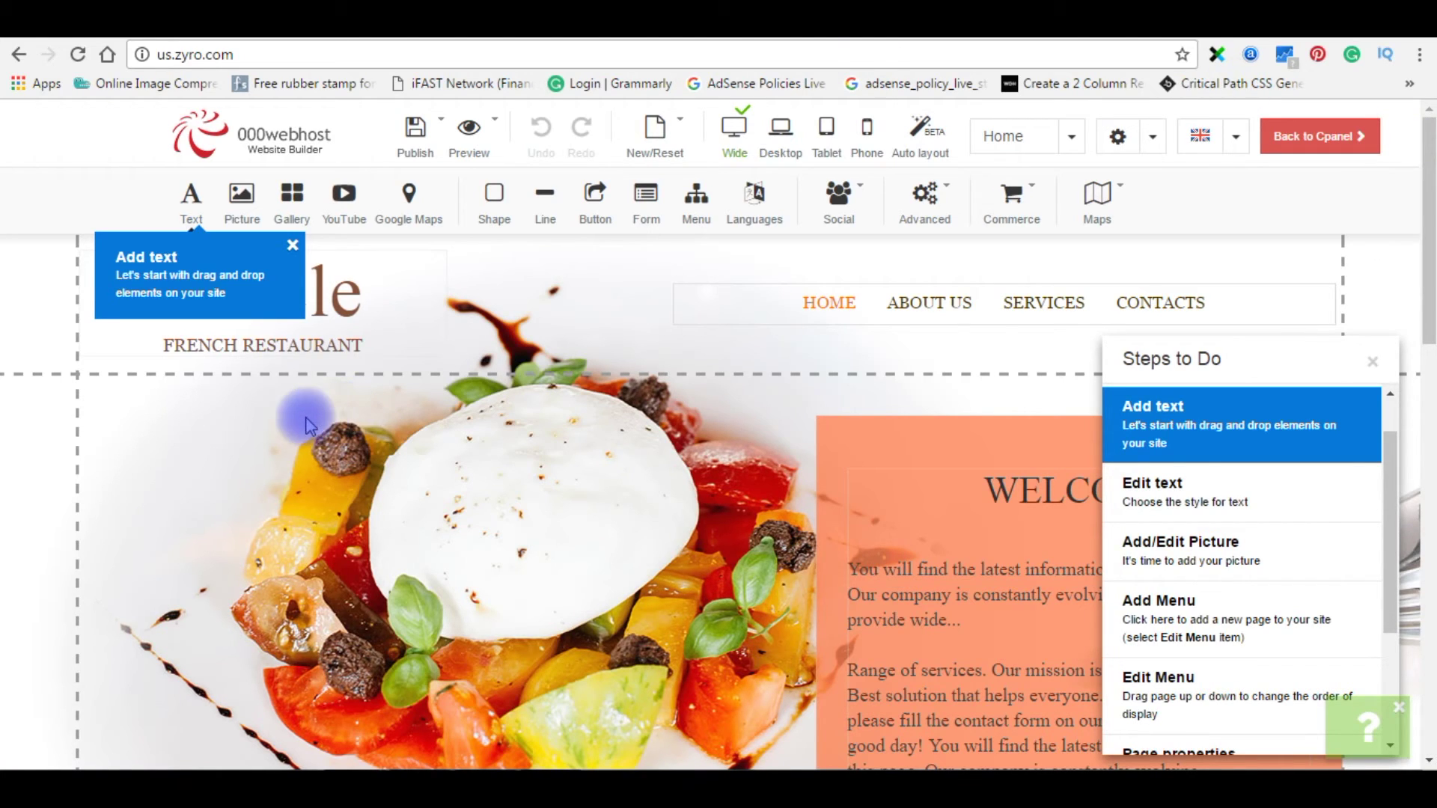
# - Replace the La Cle logo heading text with 'Best Food'
pyautogui.doubleClick(364, 309)
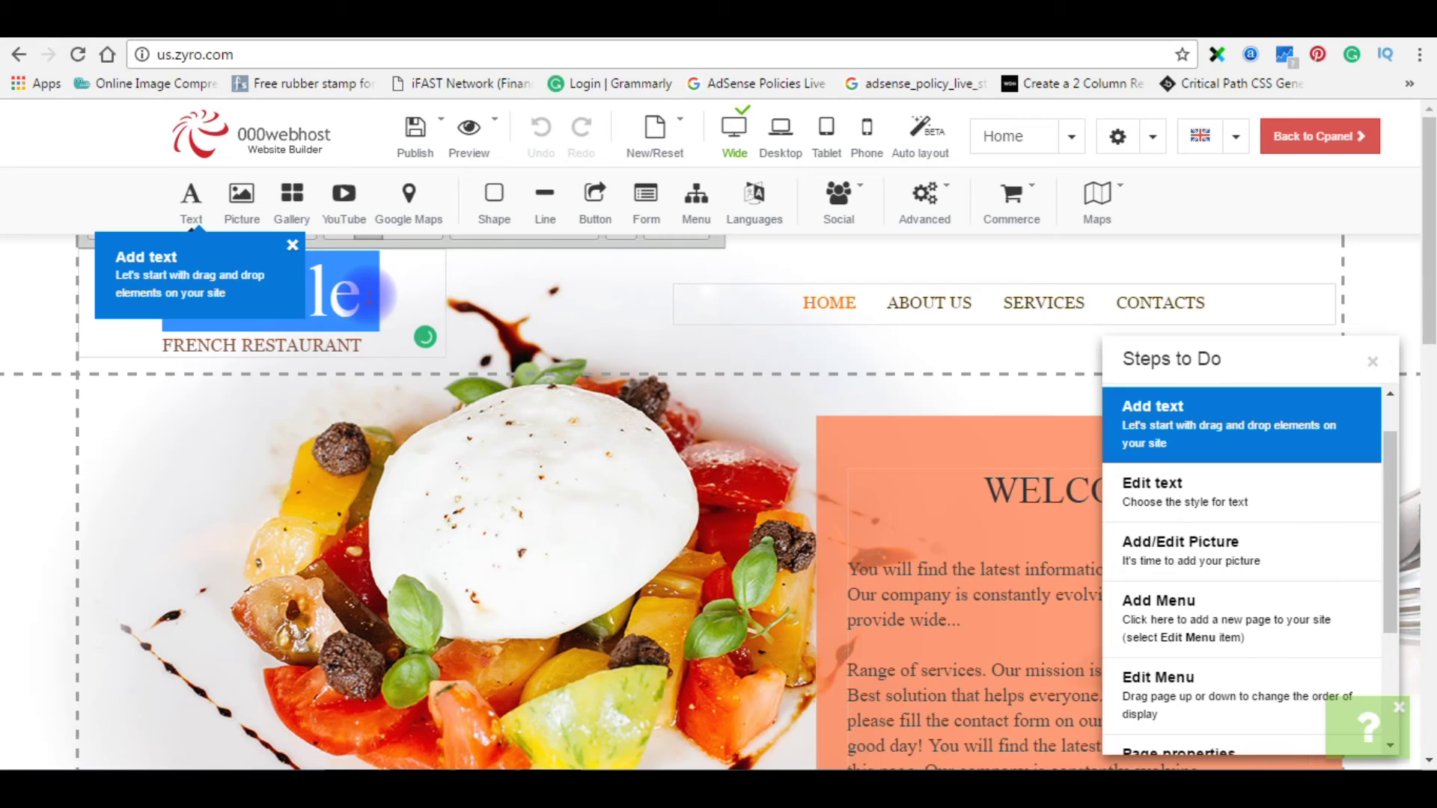
pyautogui.hotkey('ctrl', 'v')
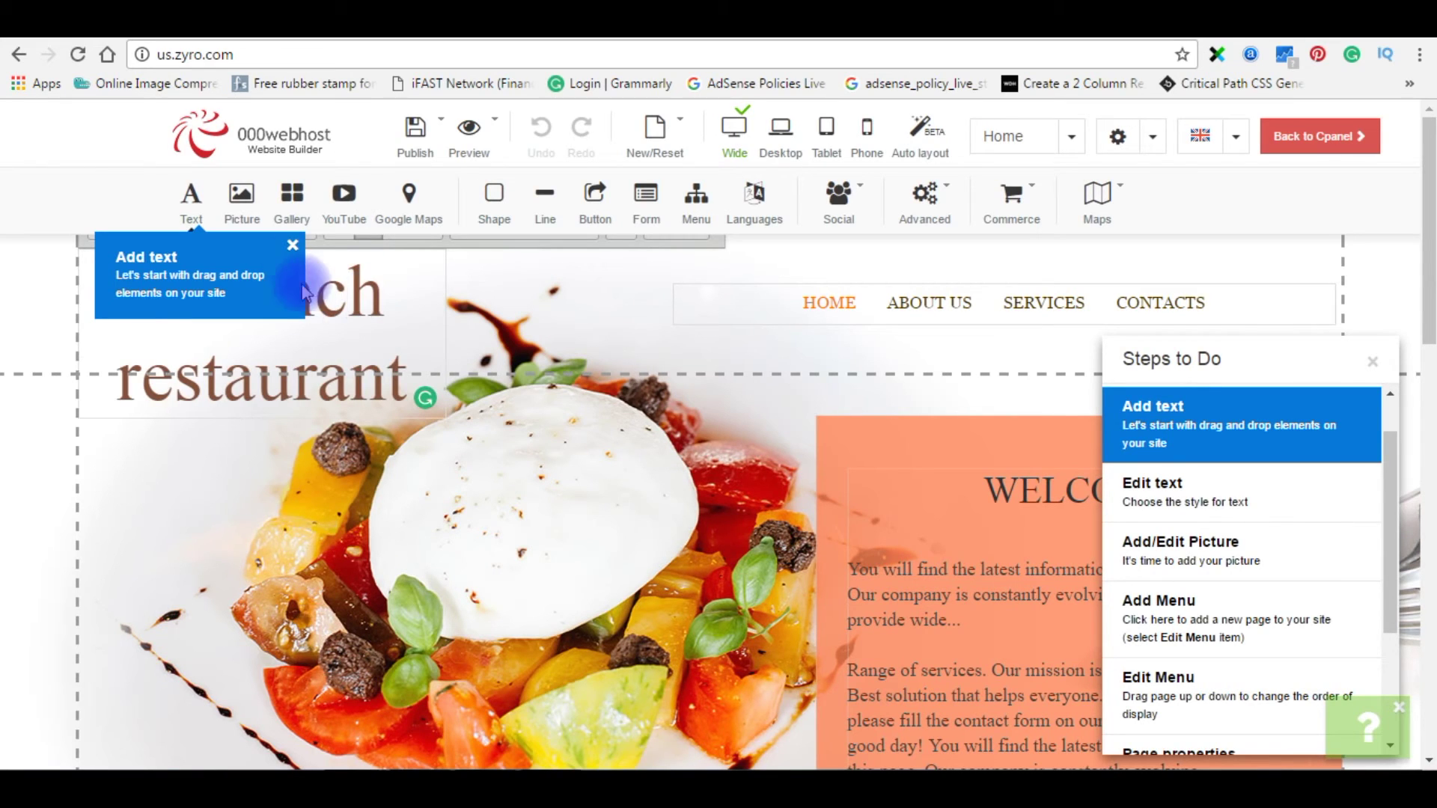
pyautogui.click(293, 245)
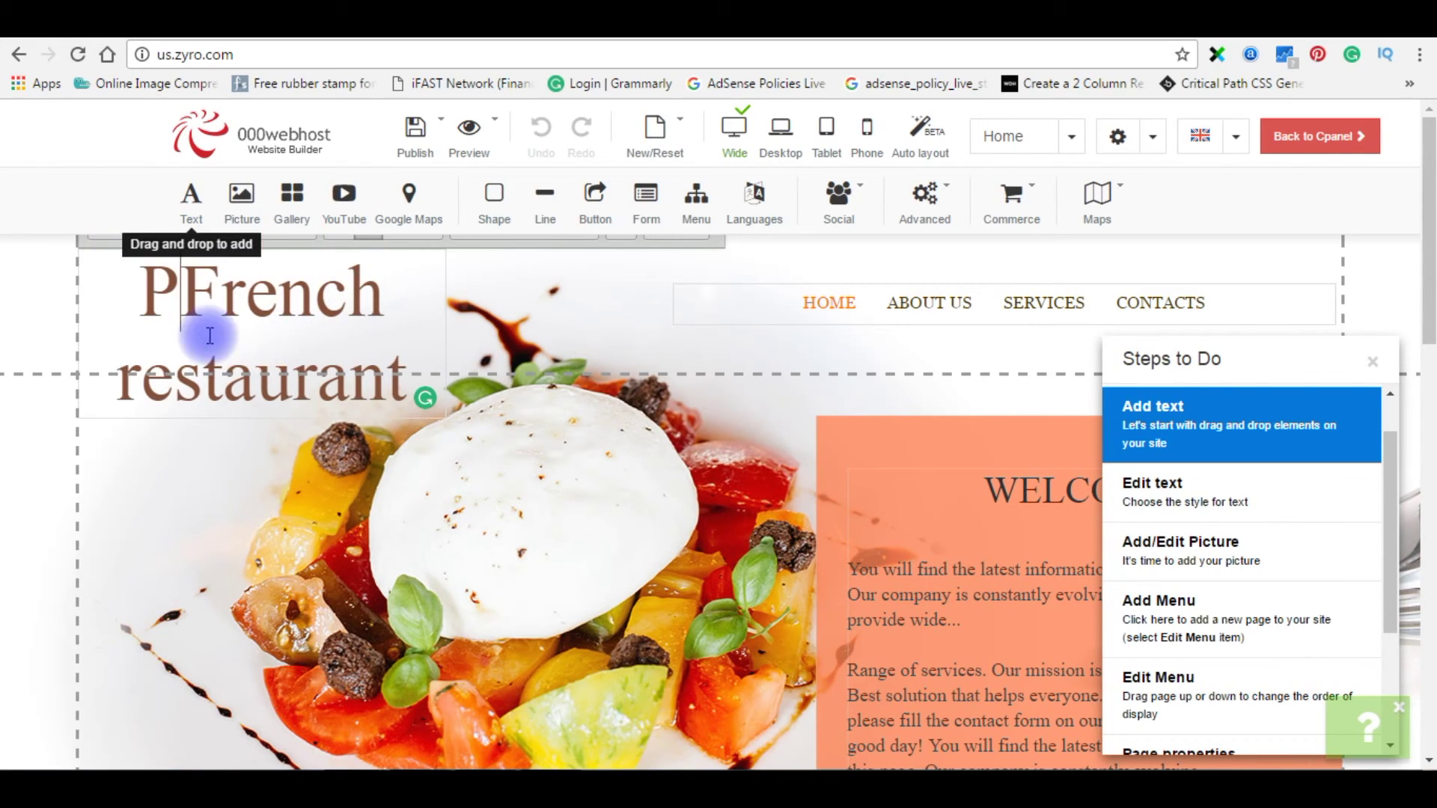
pyautogui.tripleClick(421, 307)
pyautogui.press('BackSpace')
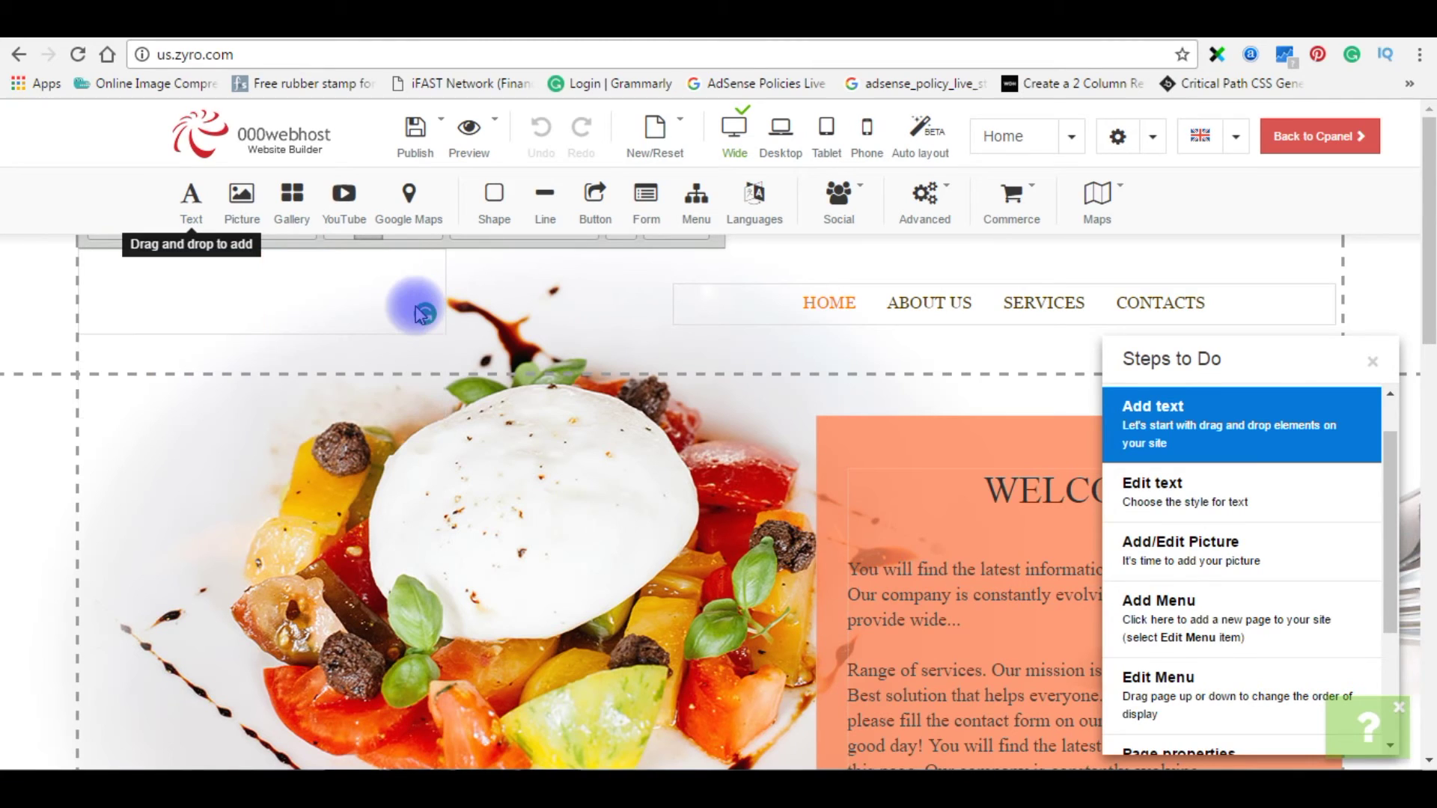
pyautogui.write('Be')
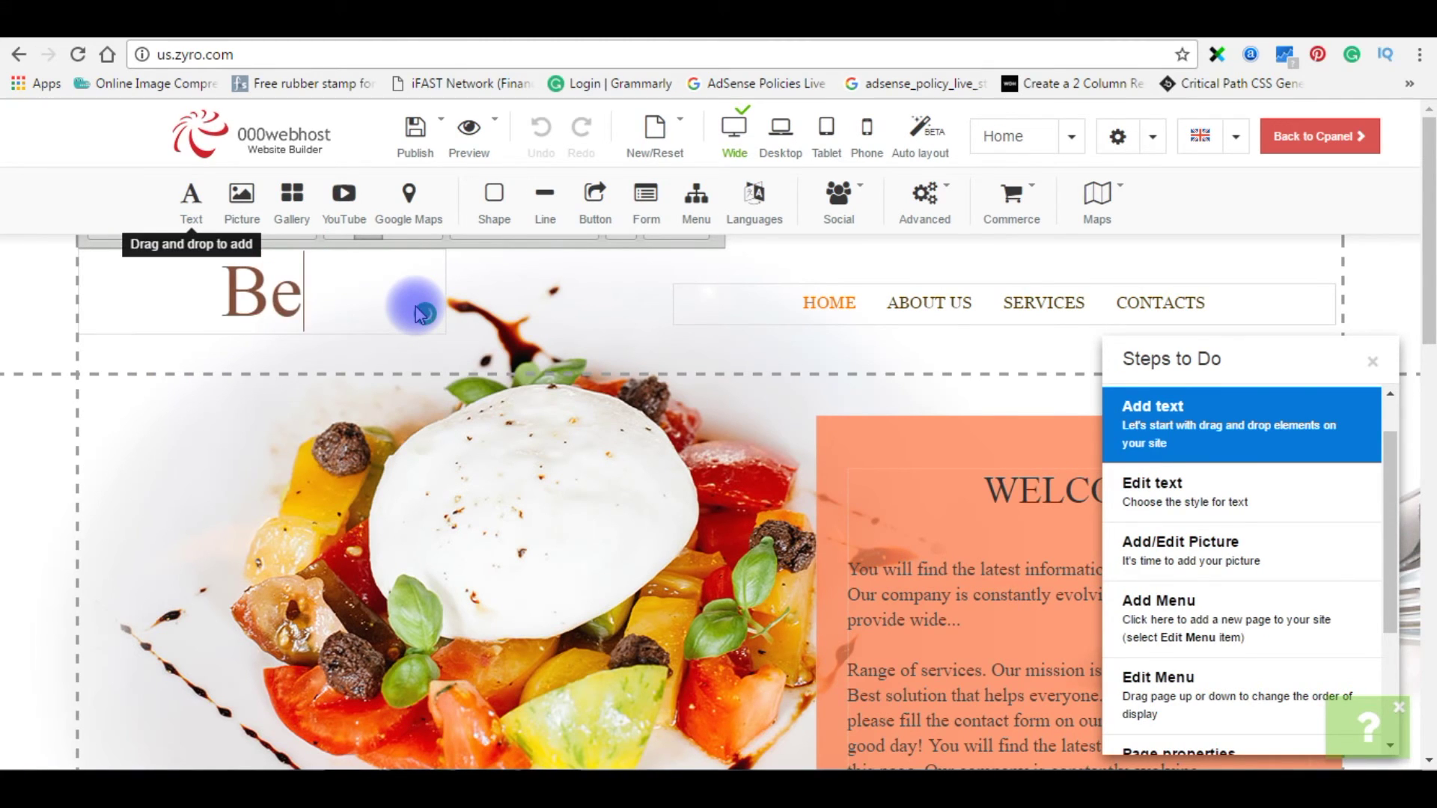
pyautogui.write('st Food')
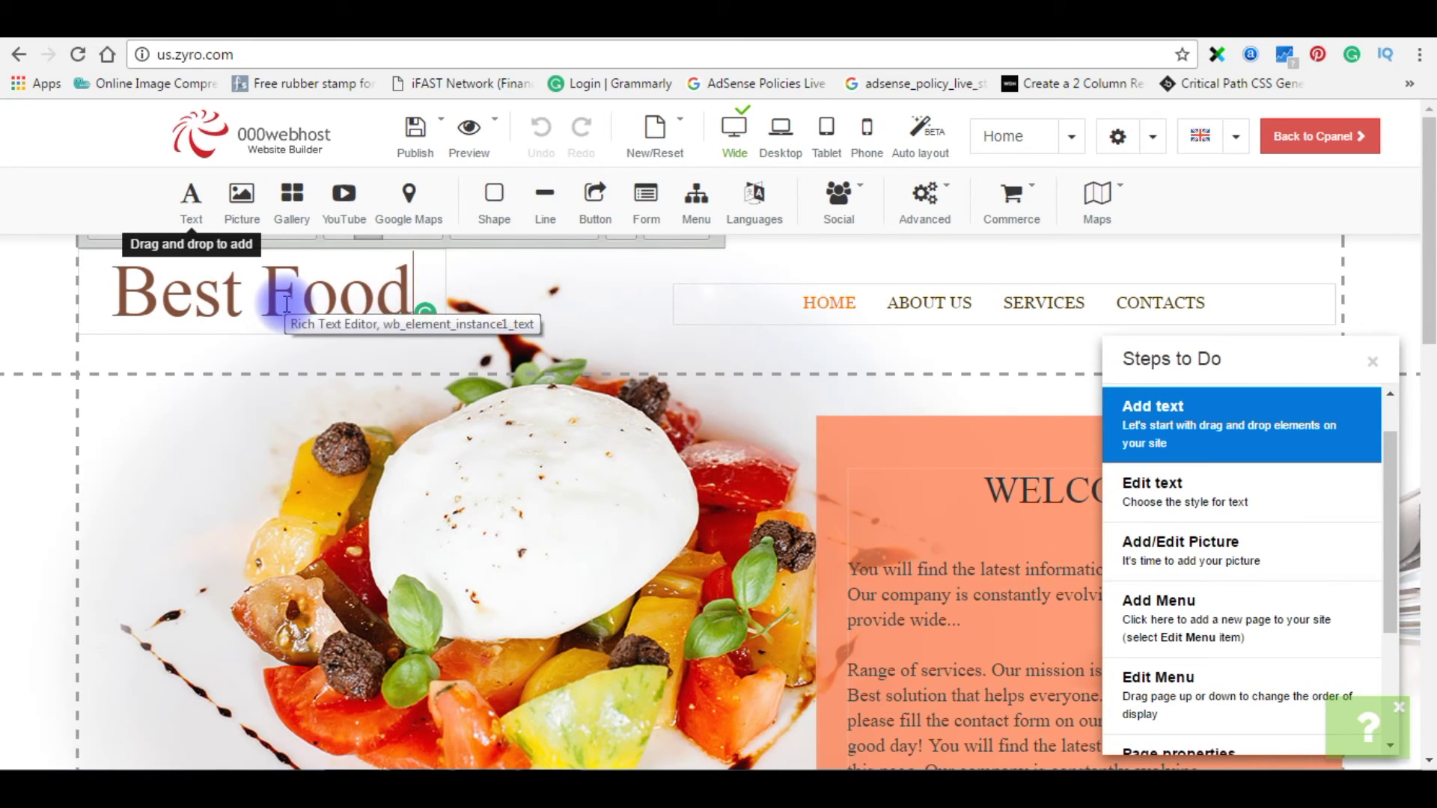
pyautogui.press('Escape')
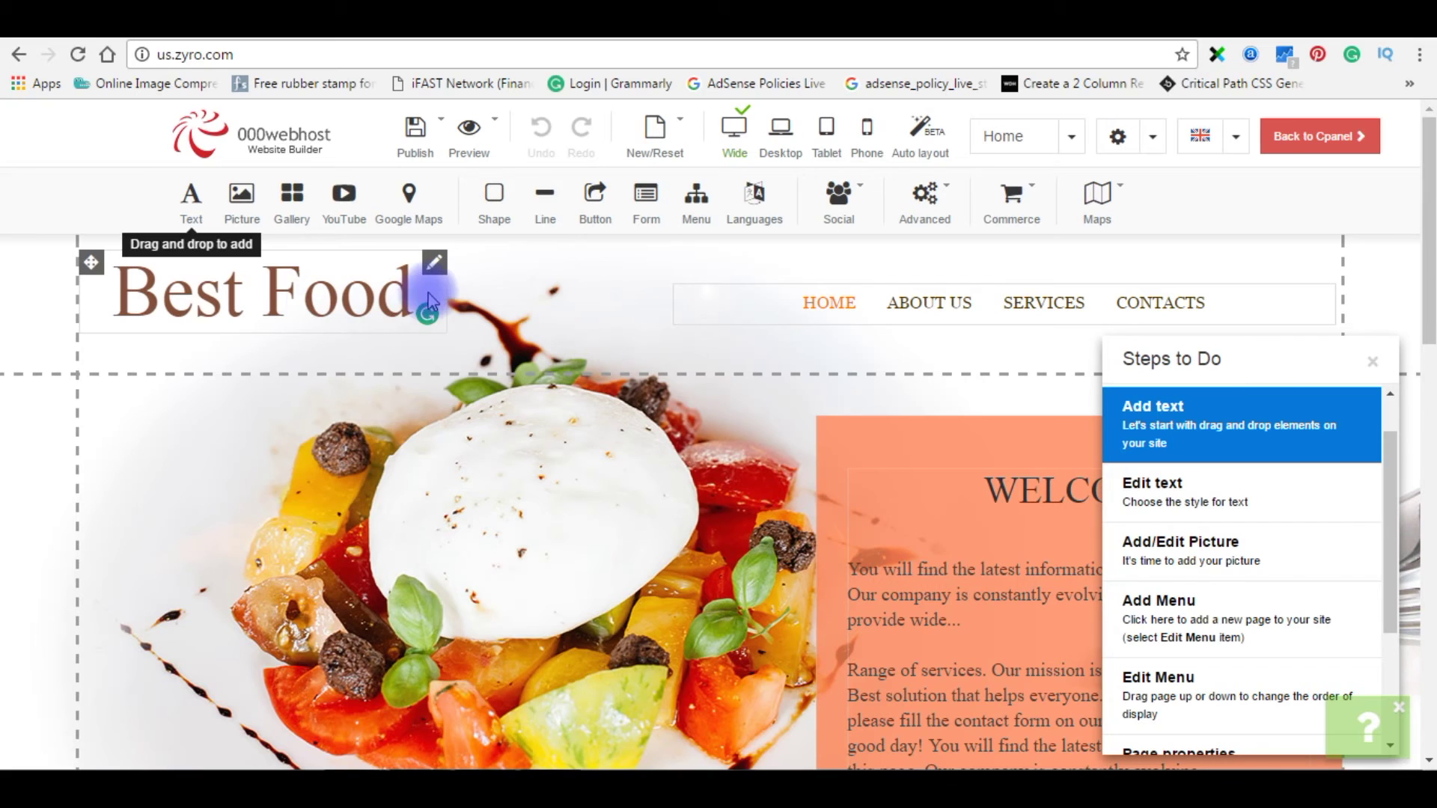
# - Publish the Best Food site from the Publish menu, then view the live site
pyautogui.click(413, 129)
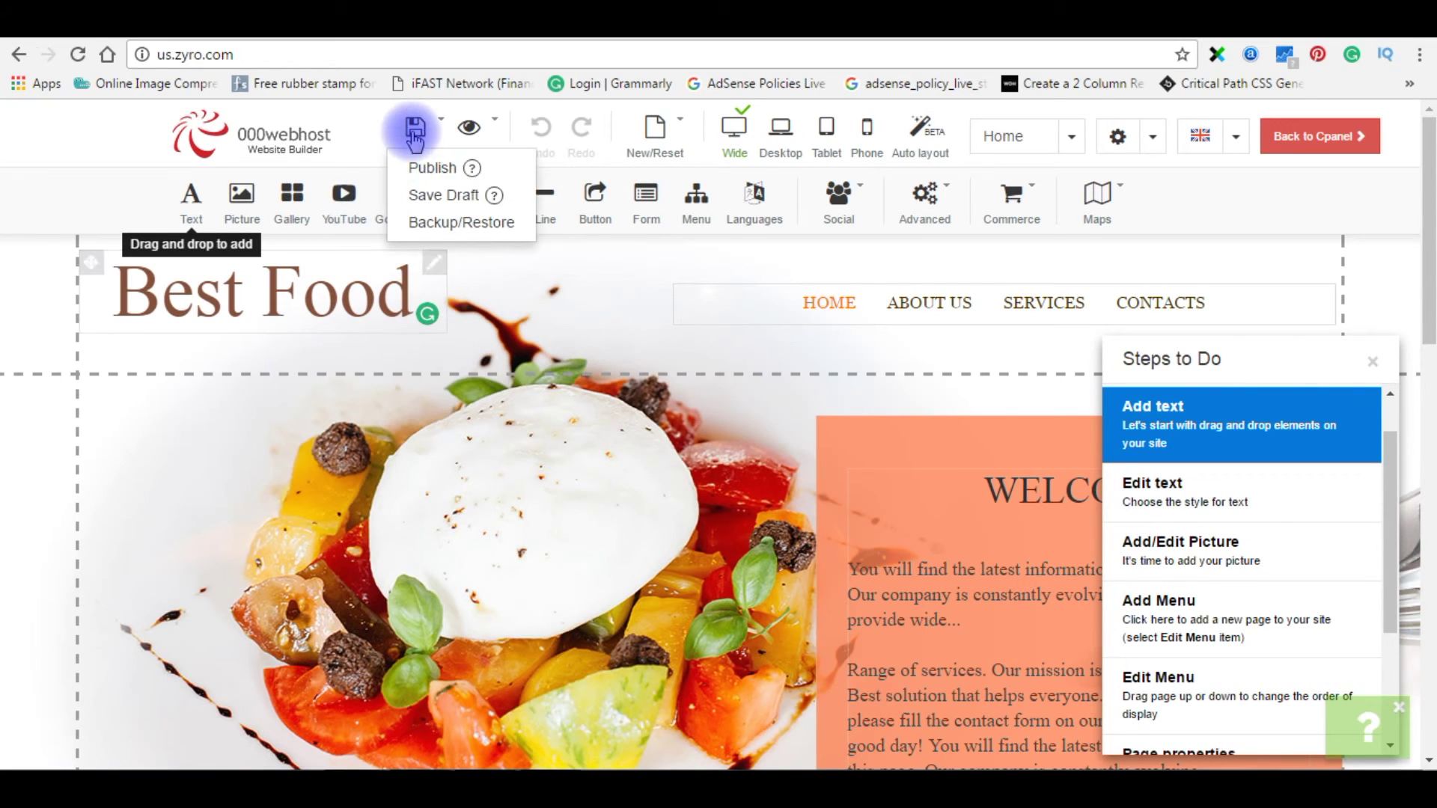
pyautogui.click(431, 171)
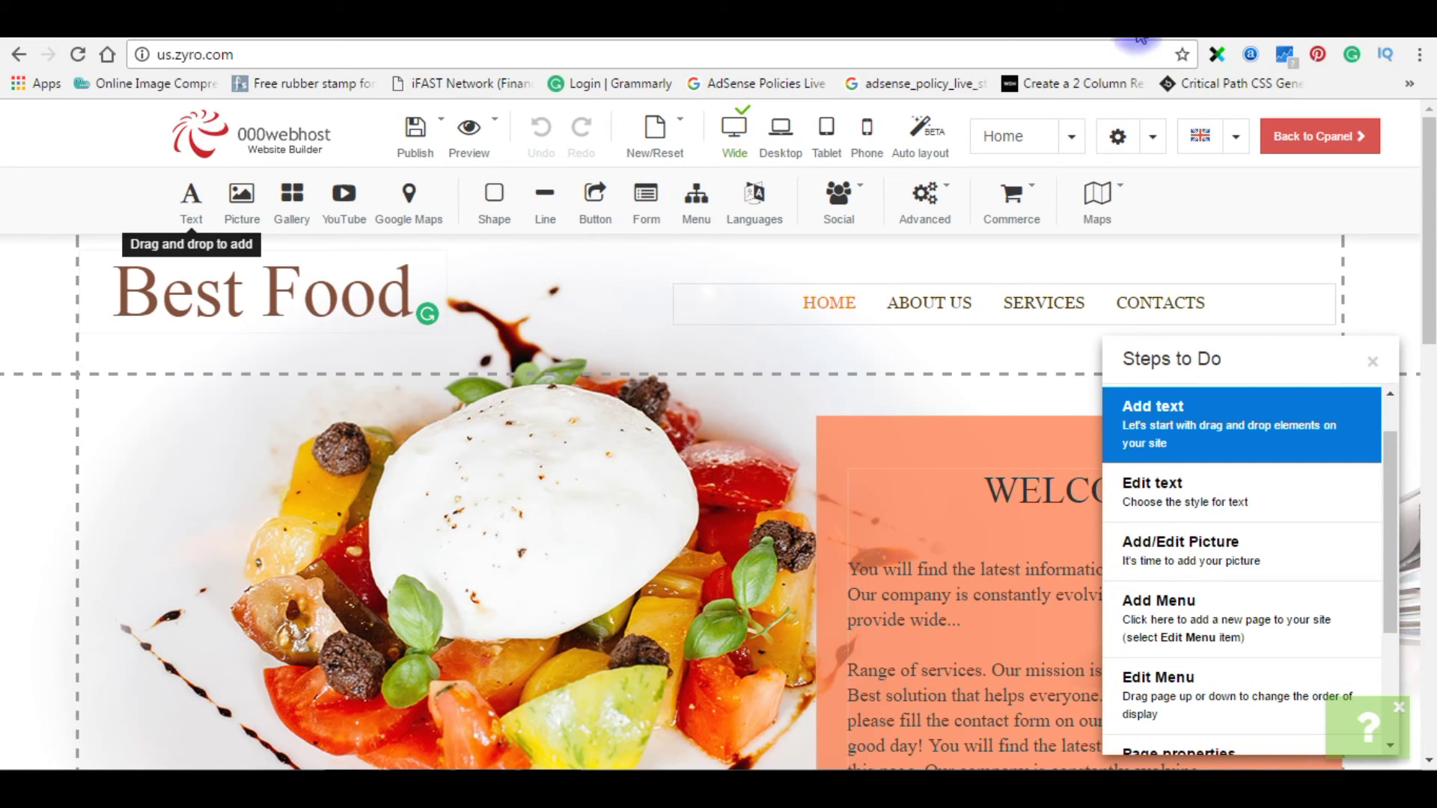
pyautogui.click(992, 34)
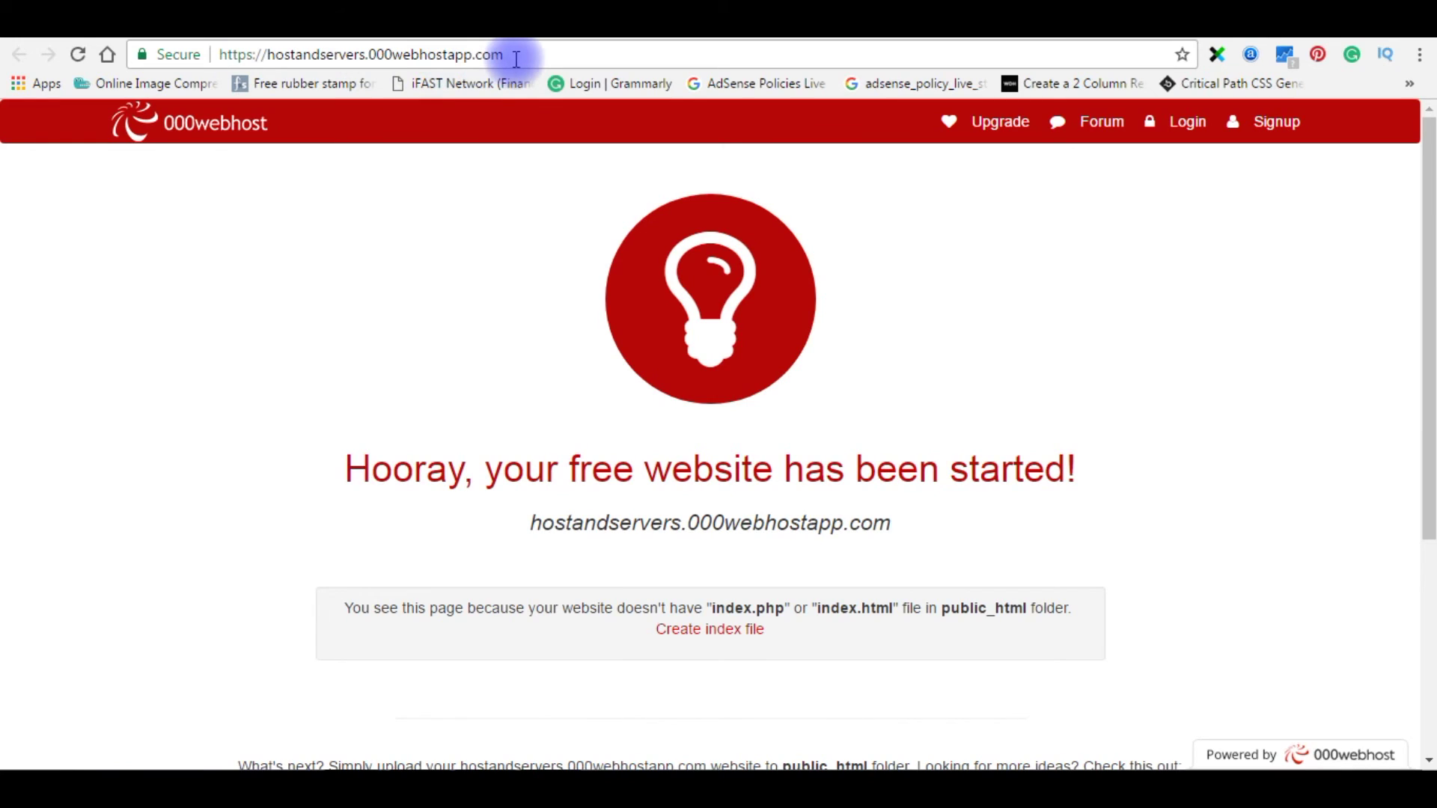
# - Reload hostandservers.000webhostapp.com and scroll down to the New Recipes section
pyautogui.click(79, 55)
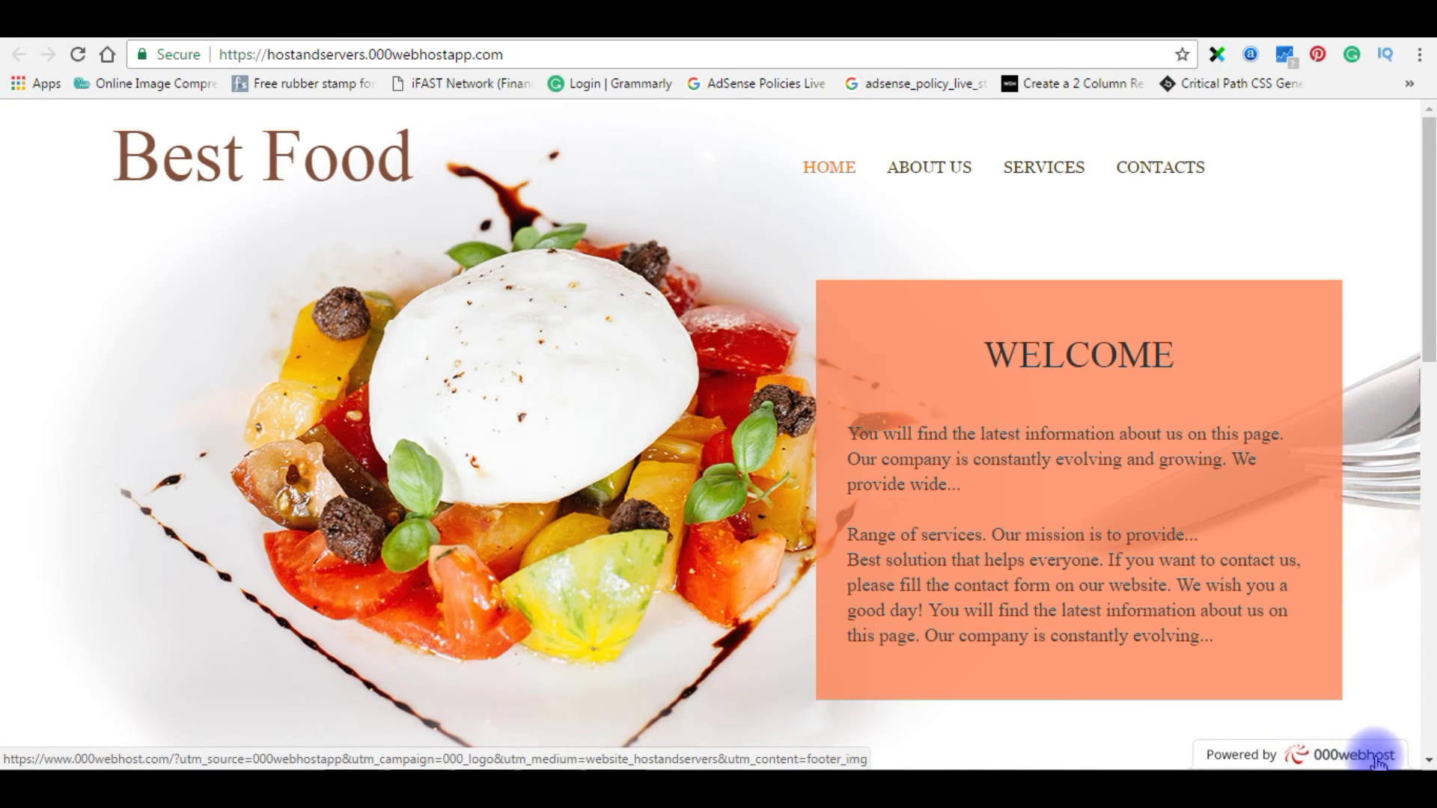
pyautogui.scroll(-5, 1235, 722)
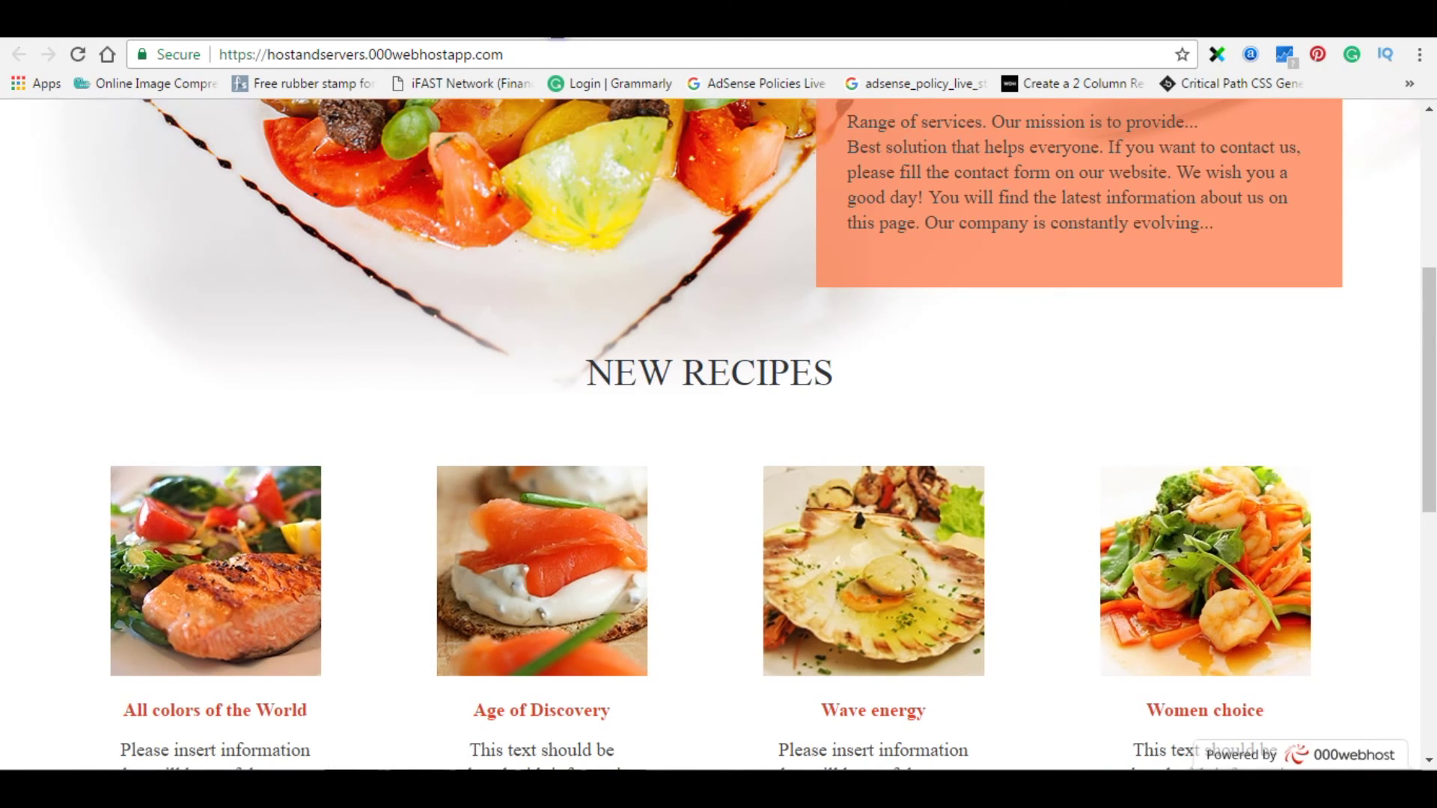
pyautogui.click(557, 38)
# - Switch the Show banner option to OFF under Settings > General
pyautogui.click(1182, 221)
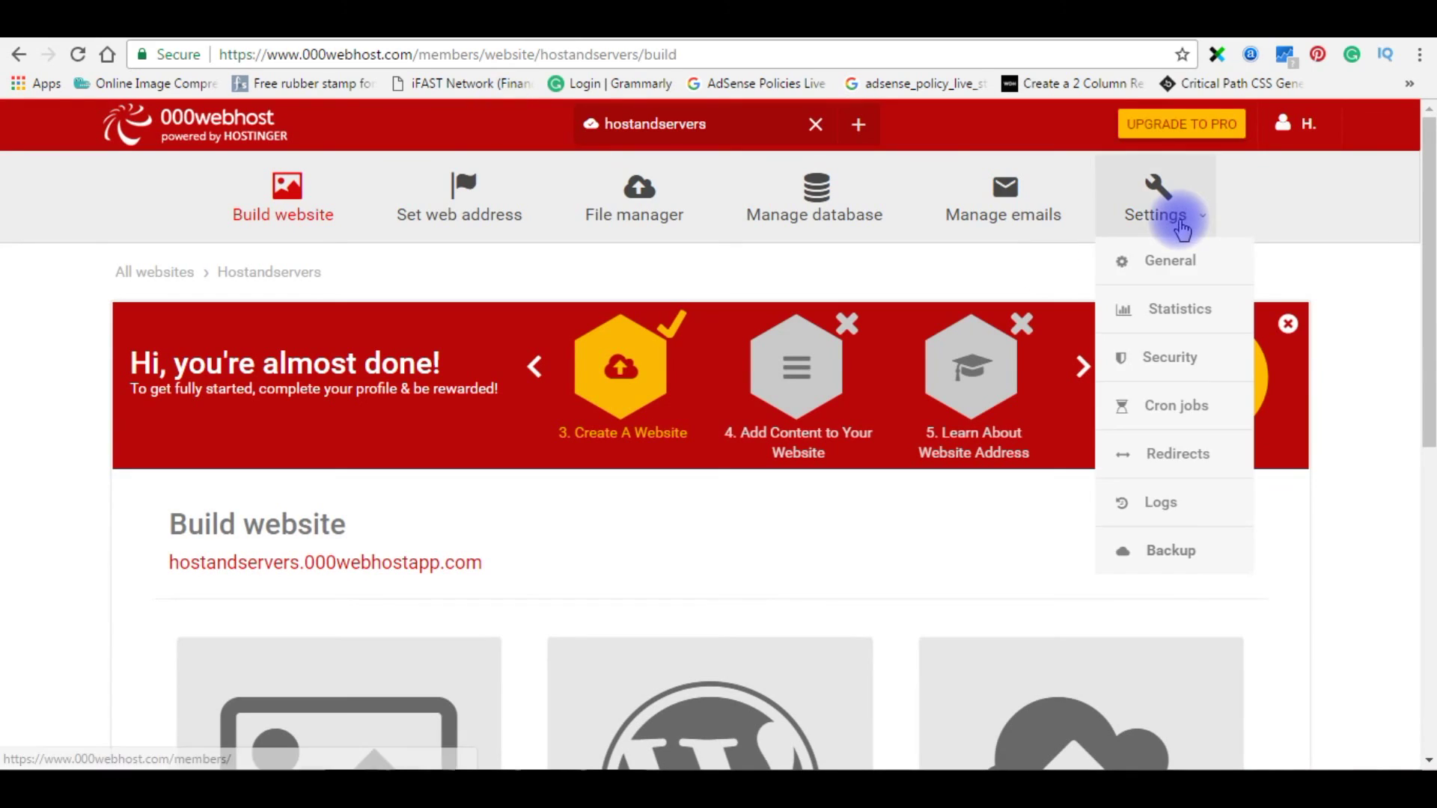
pyautogui.click(1180, 267)
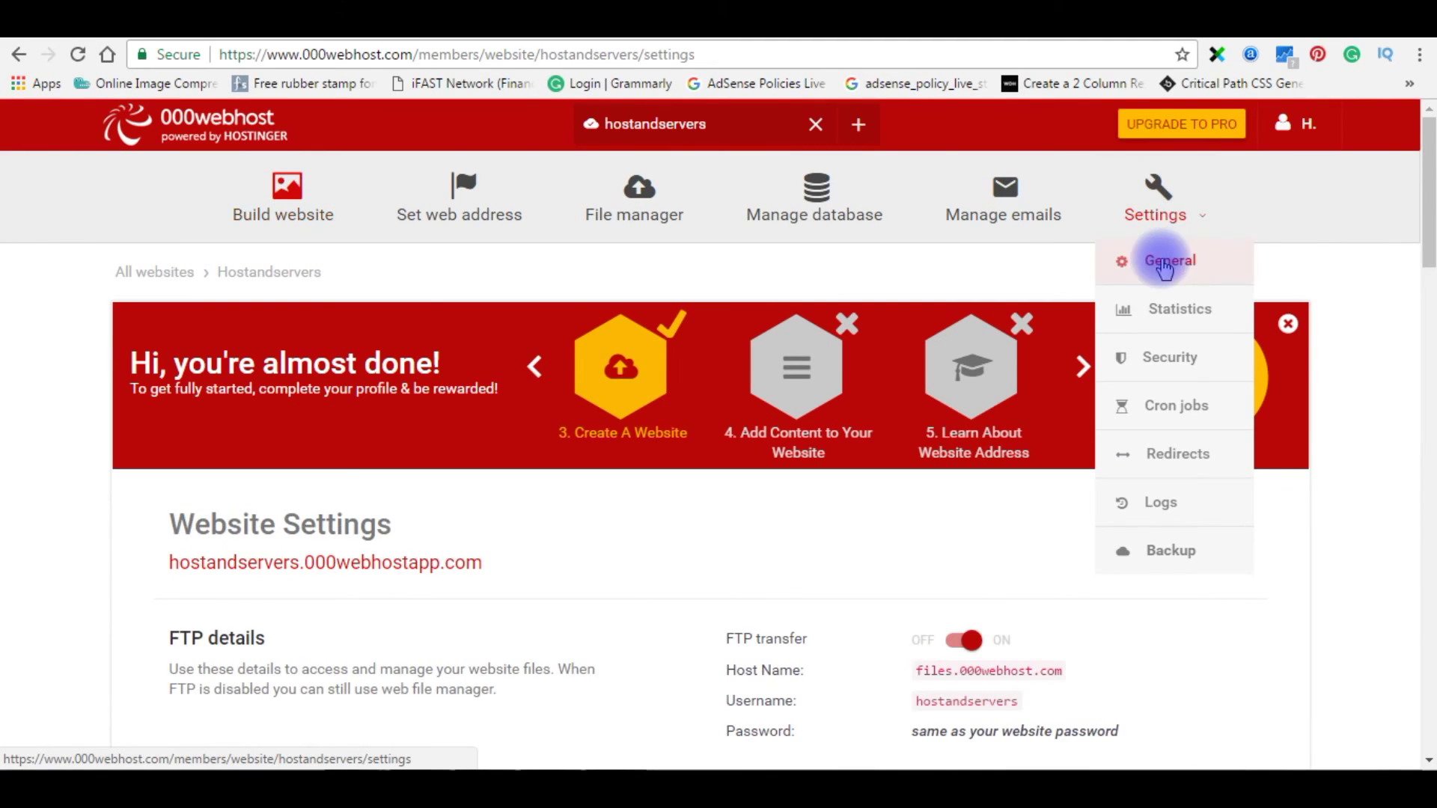
pyautogui.click(667, 518)
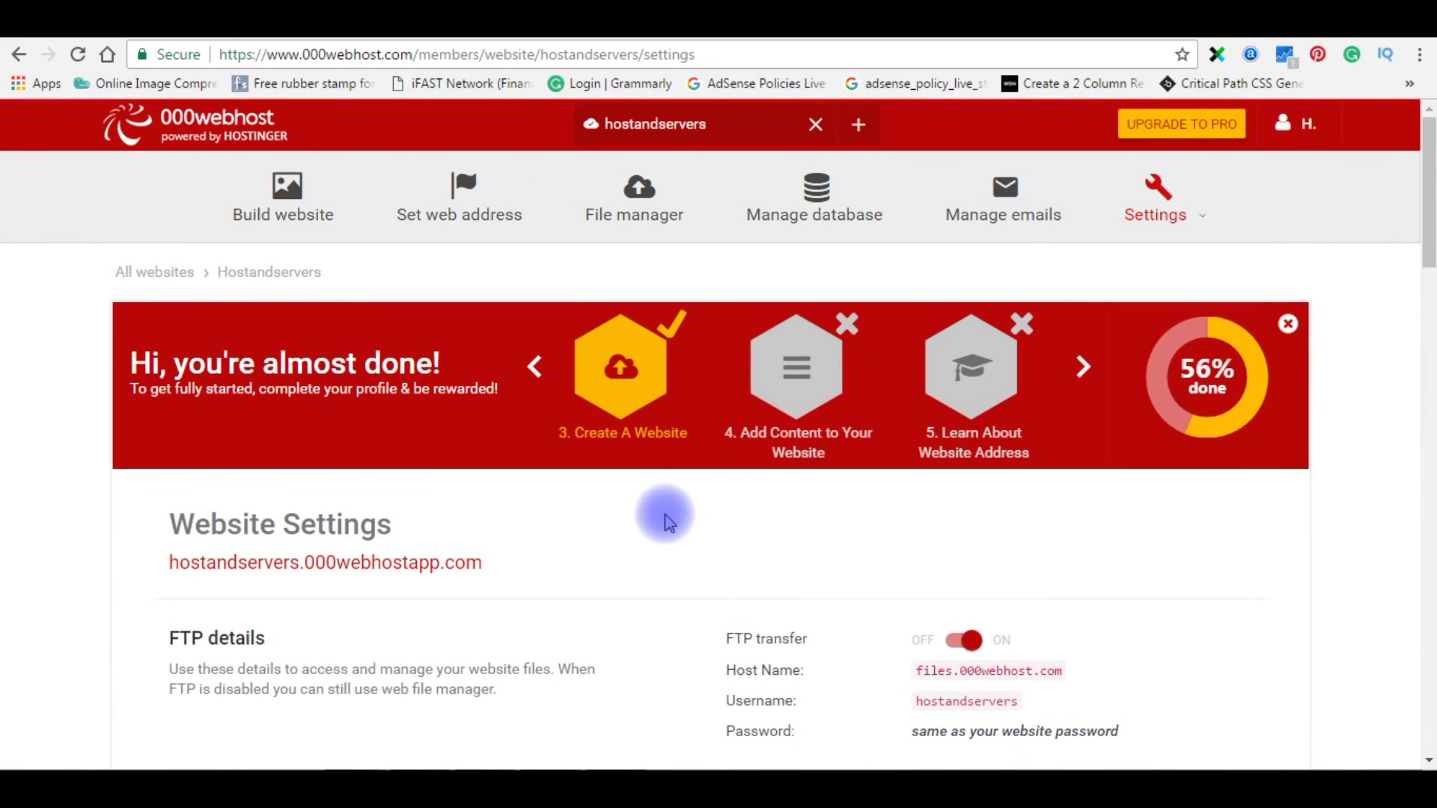
pyautogui.scroll(-15, 666, 518)
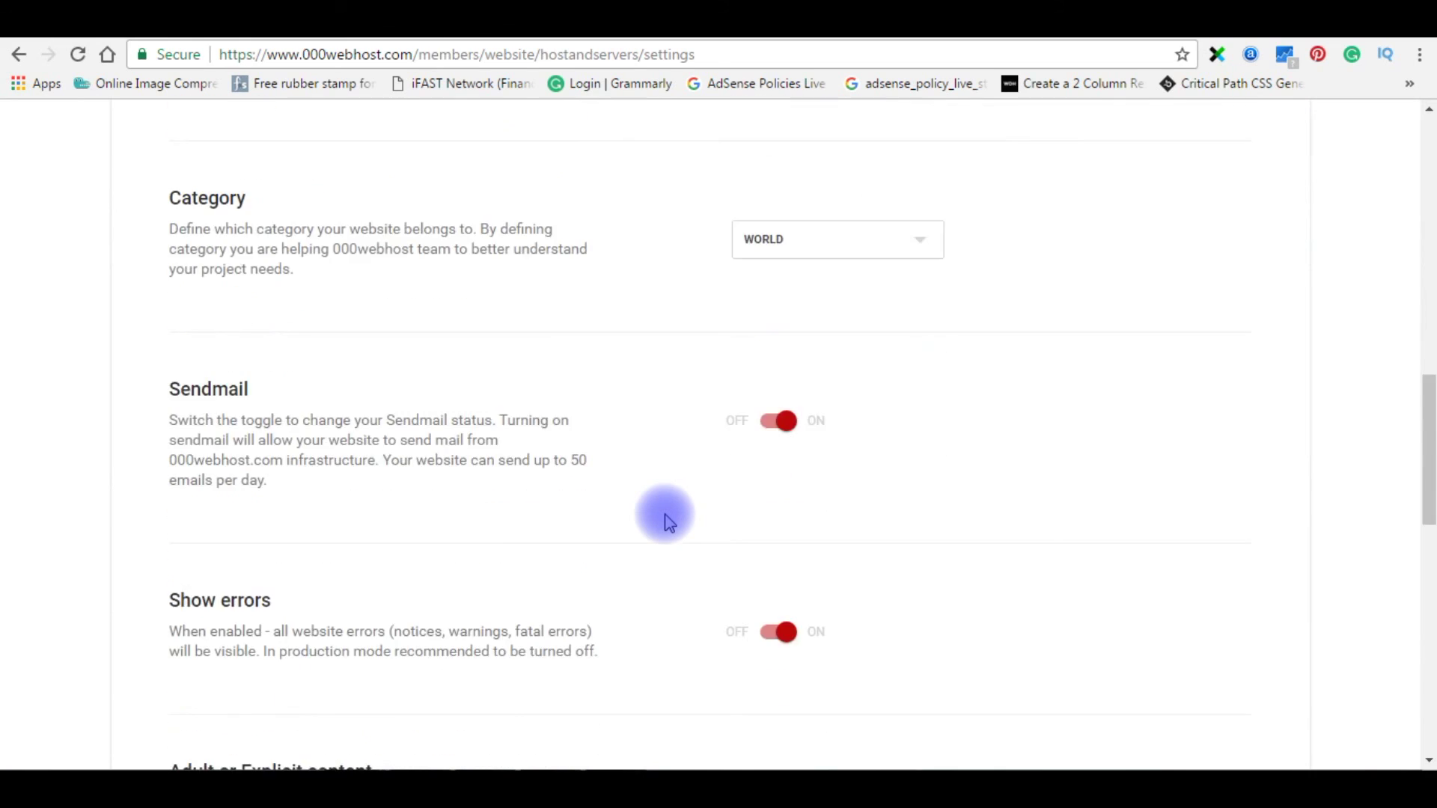
pyautogui.scroll(-6, 667, 518)
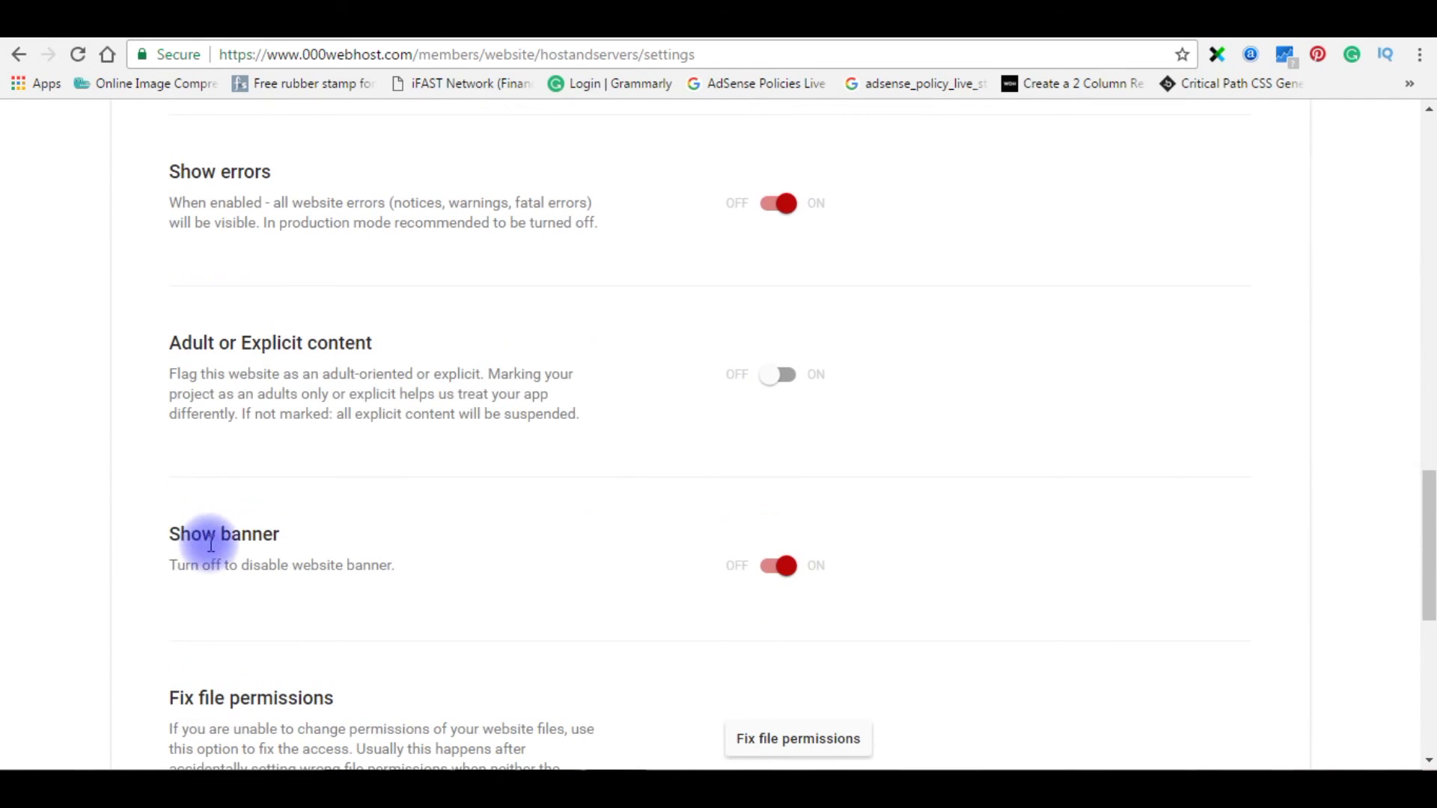
pyautogui.scroll(-1, 225, 524)
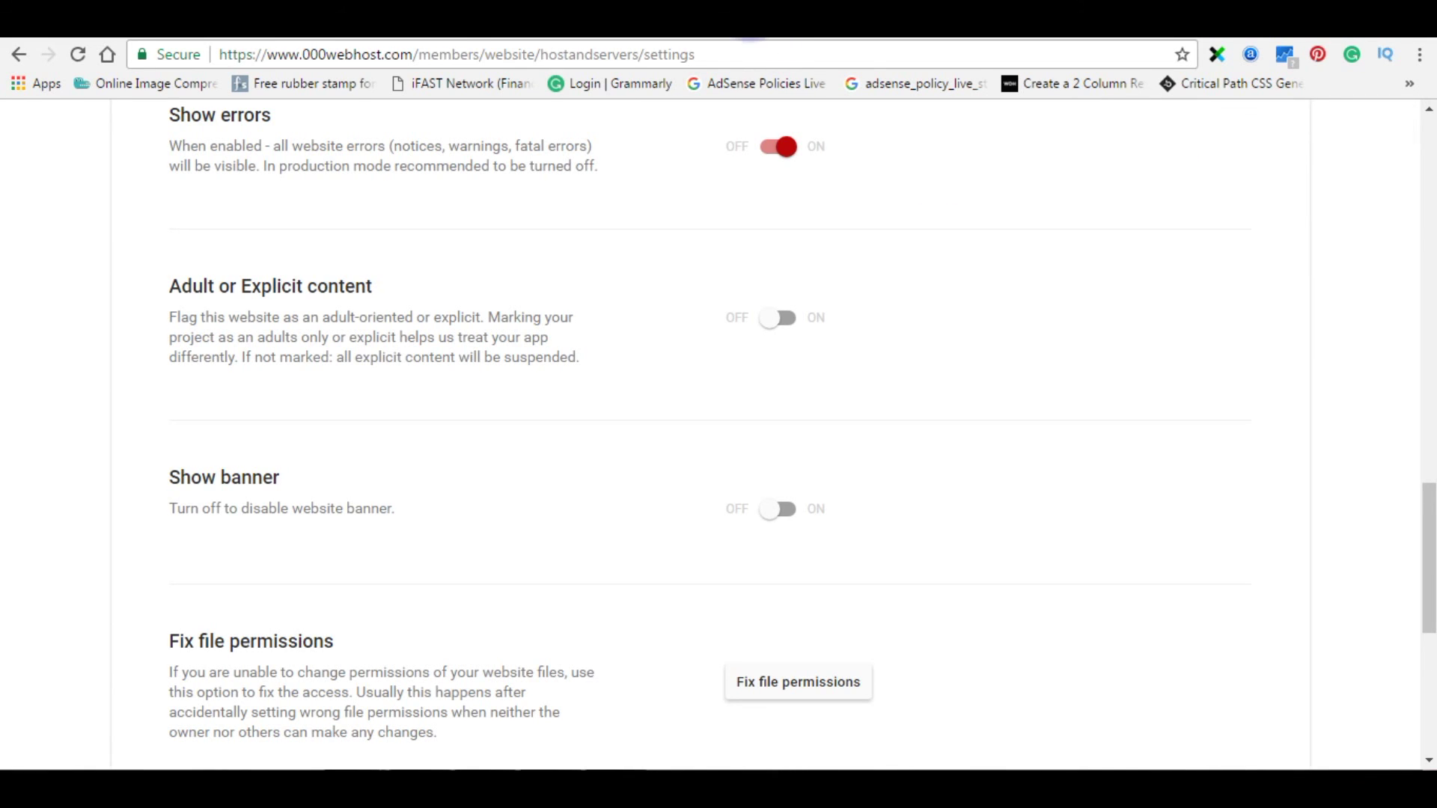
pyautogui.hotkey('ctrl', 'Tab')
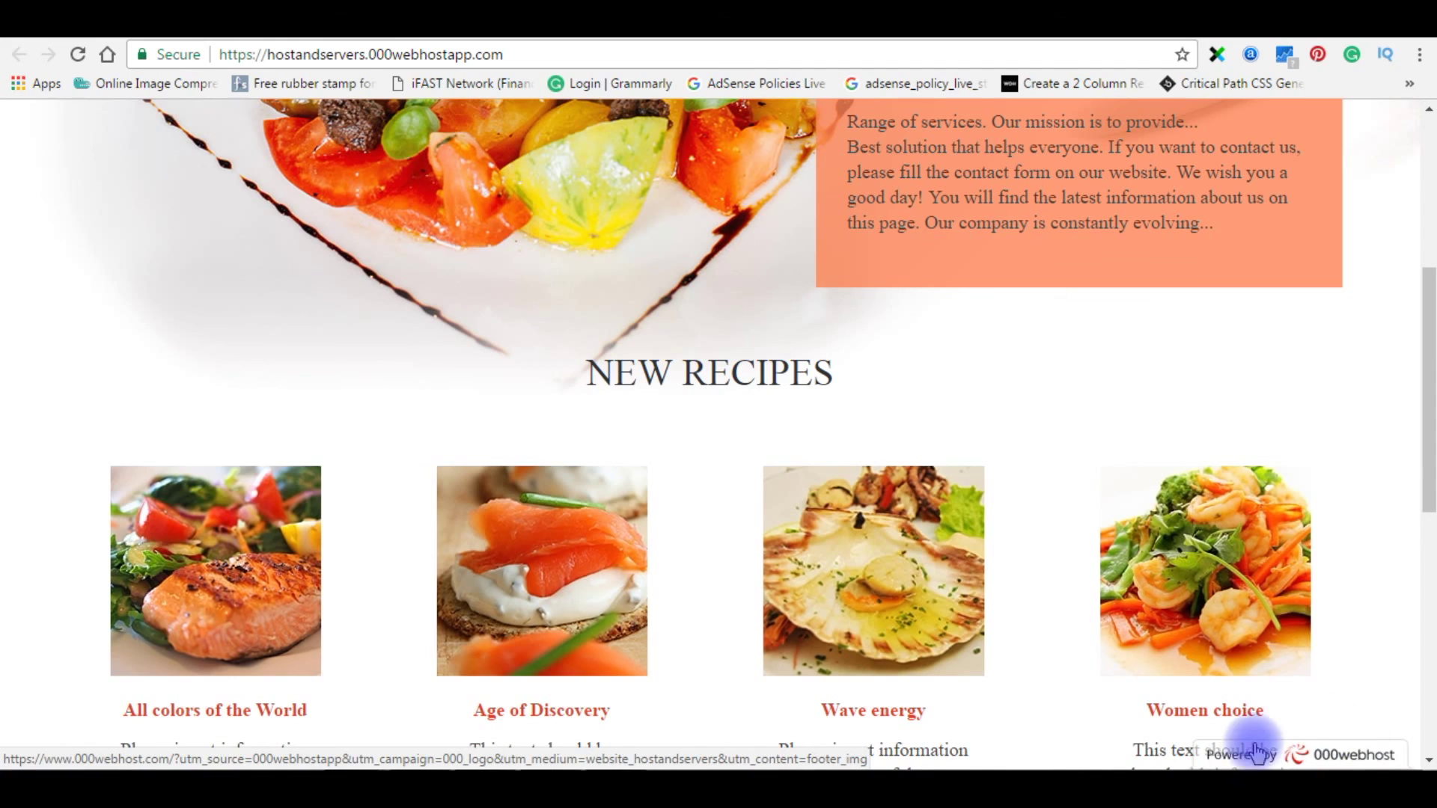
# - Reload the live Best Food site to check that the banner is gone
pyautogui.click(78, 56)
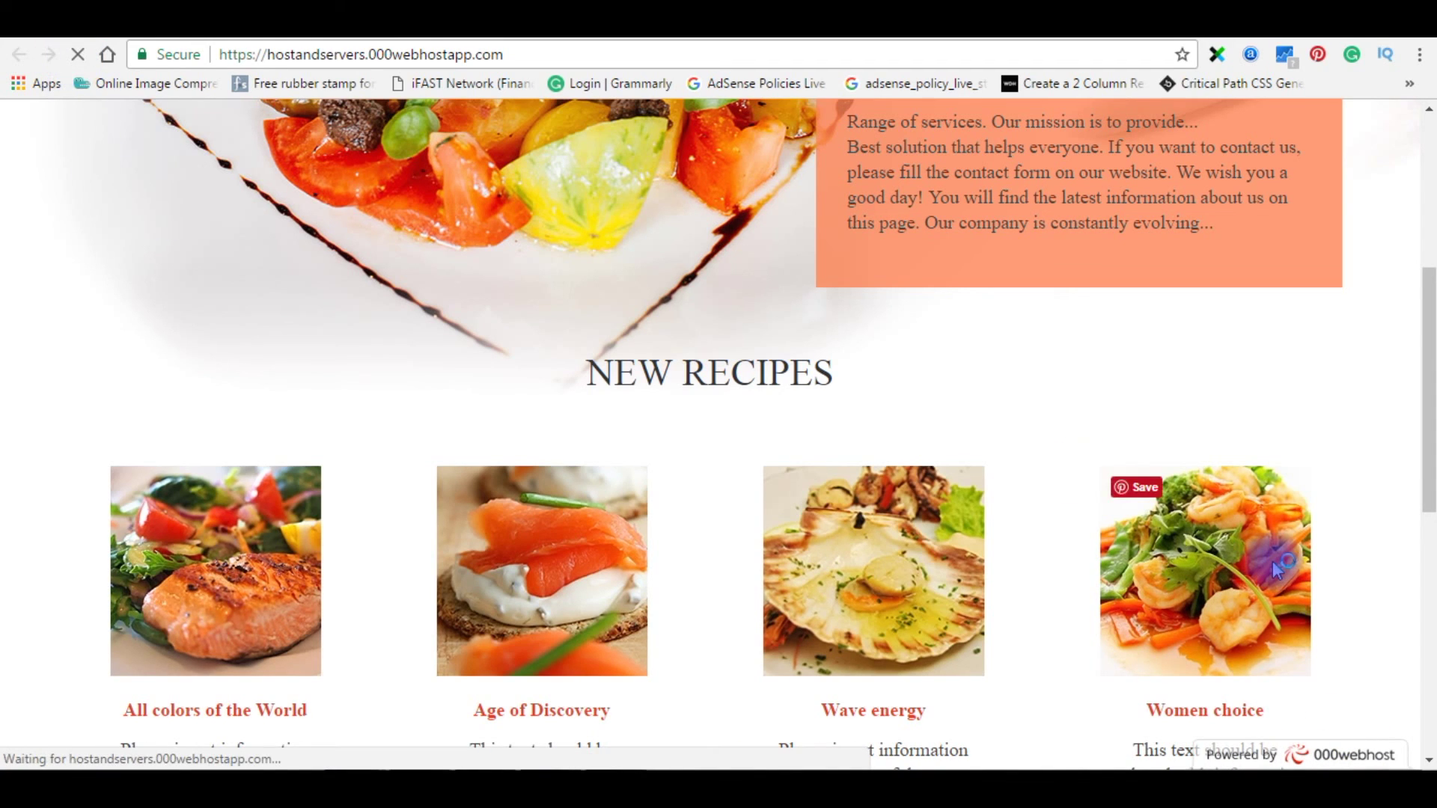